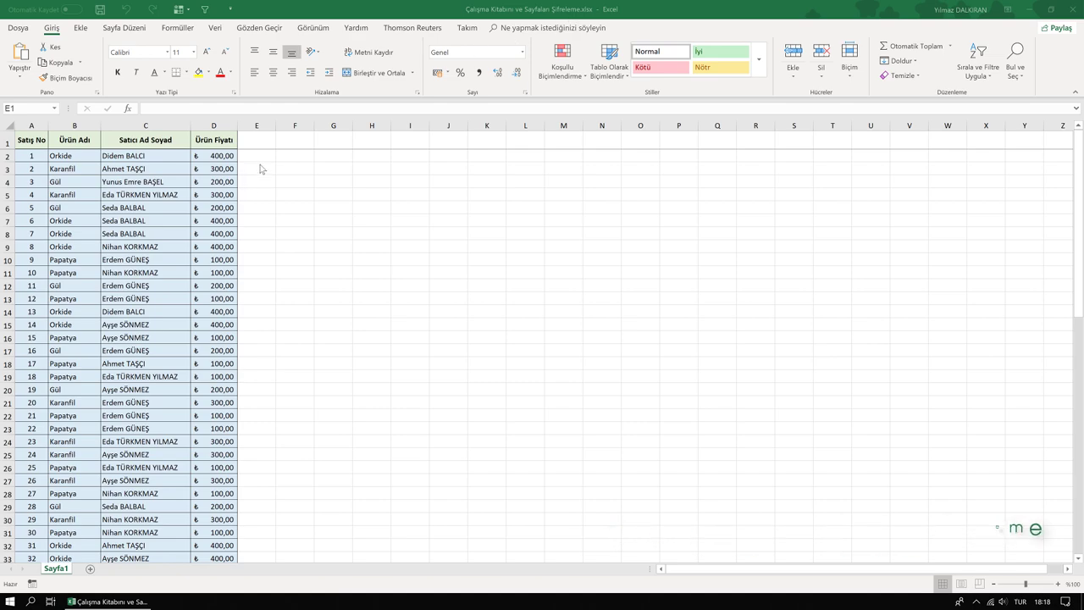
Step: Select seller cells C2 and C3 and price cell D2 in the sales table
{"action": "scroll", "coordinate": [155, 220], "scroll_direction": "down", "scroll_amount": 5}
{"action": "scroll", "coordinate": [155, 220], "scroll_direction": "up", "scroll_amount": 5}
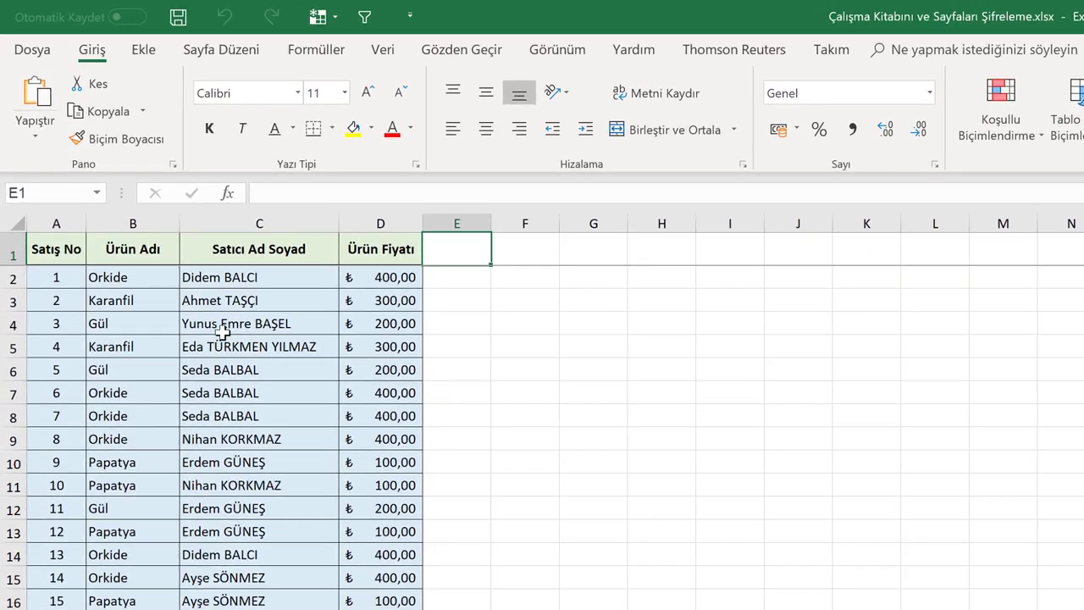
{"action": "left_click", "coordinate": [221, 332]}
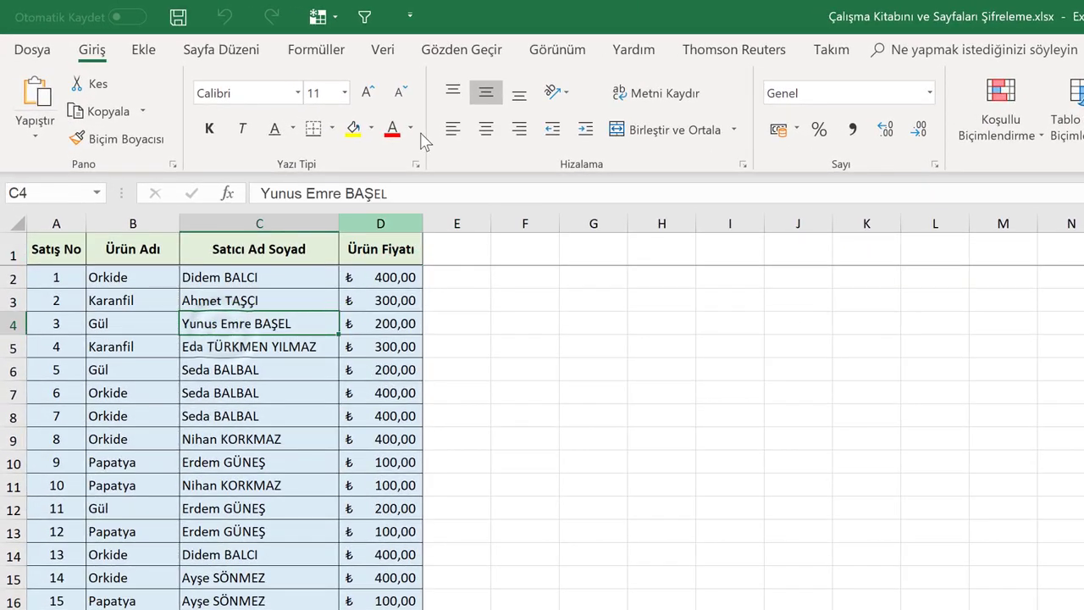
{"action": "left_click", "coordinate": [370, 282]}
{"action": "left_click", "coordinate": [292, 297]}
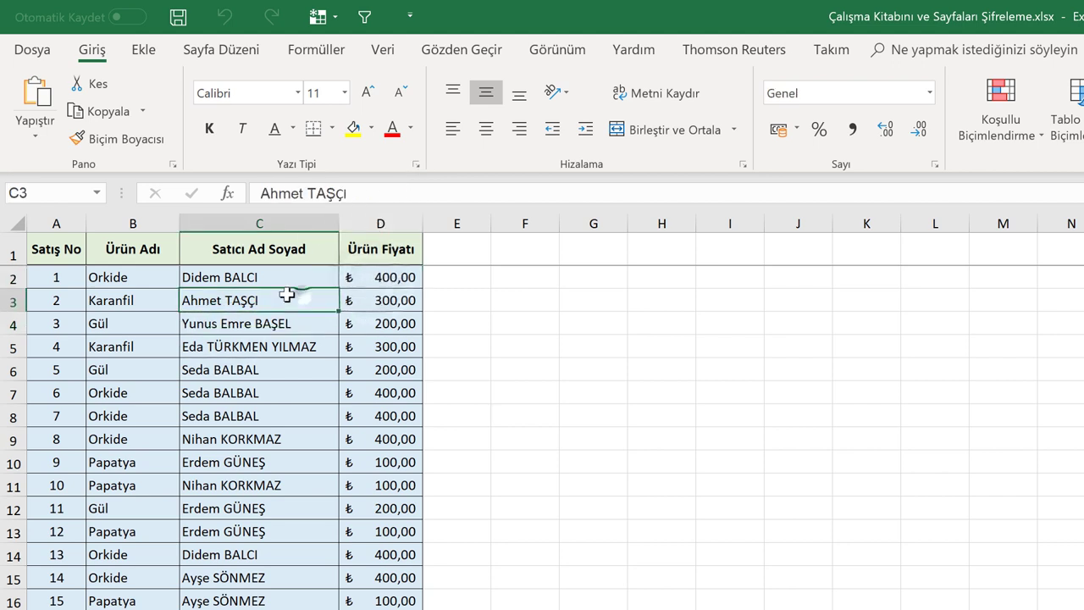
{"action": "left_click", "coordinate": [260, 278]}
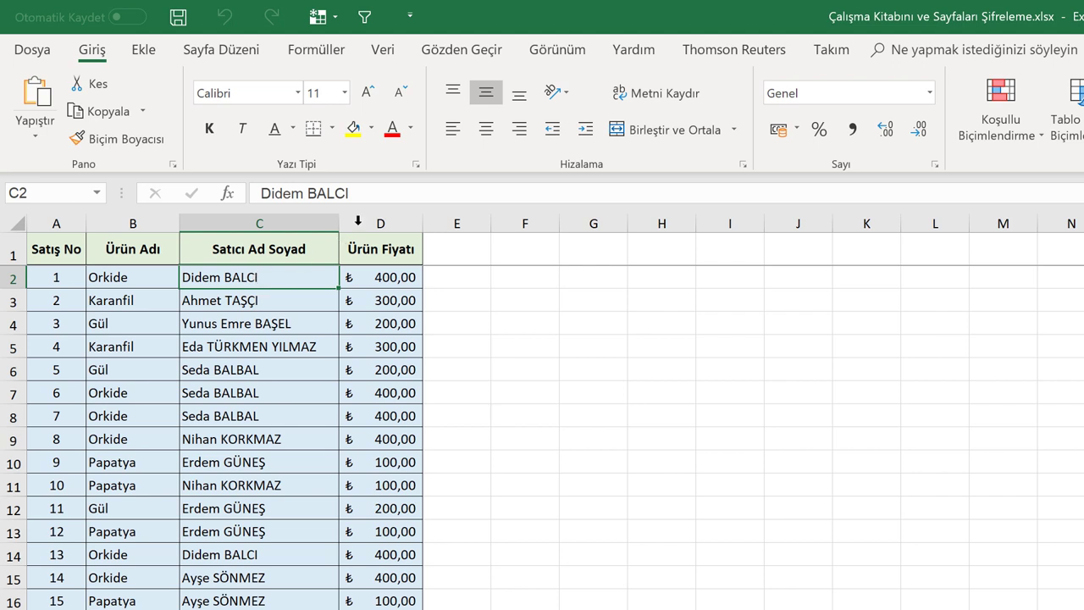
Step: Enter test text 'dsafasfa' in C2, undo it, and switch to the Gözden Geçir (Review) tab
{"action": "type", "text": "dsafasfa"}
{"action": "left_click", "coordinate": [460, 313]}
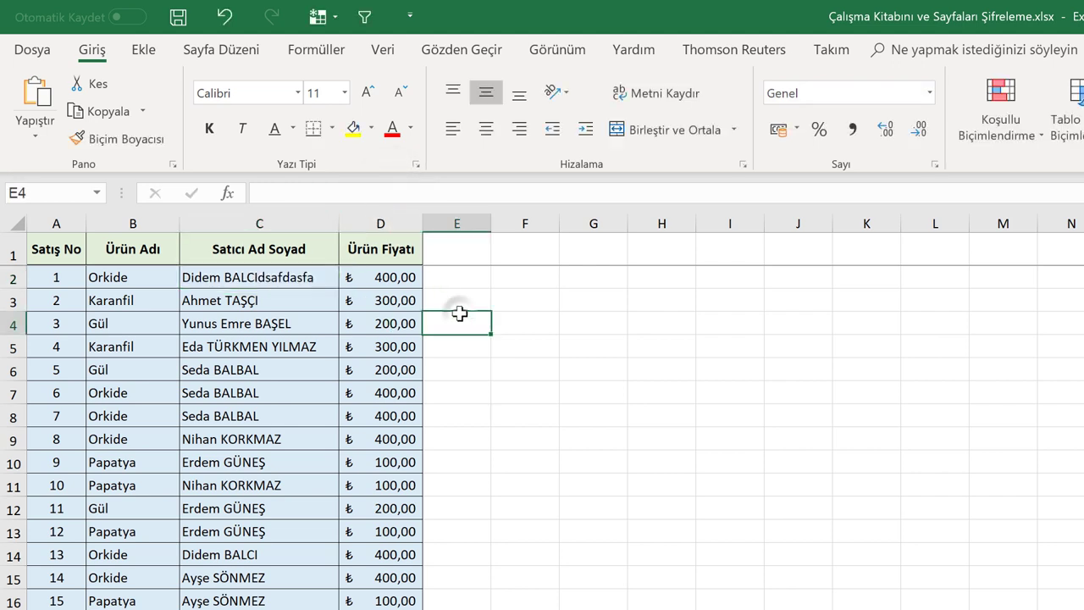
{"action": "key", "text": "ctrl+z"}
{"action": "left_click", "coordinate": [245, 299]}
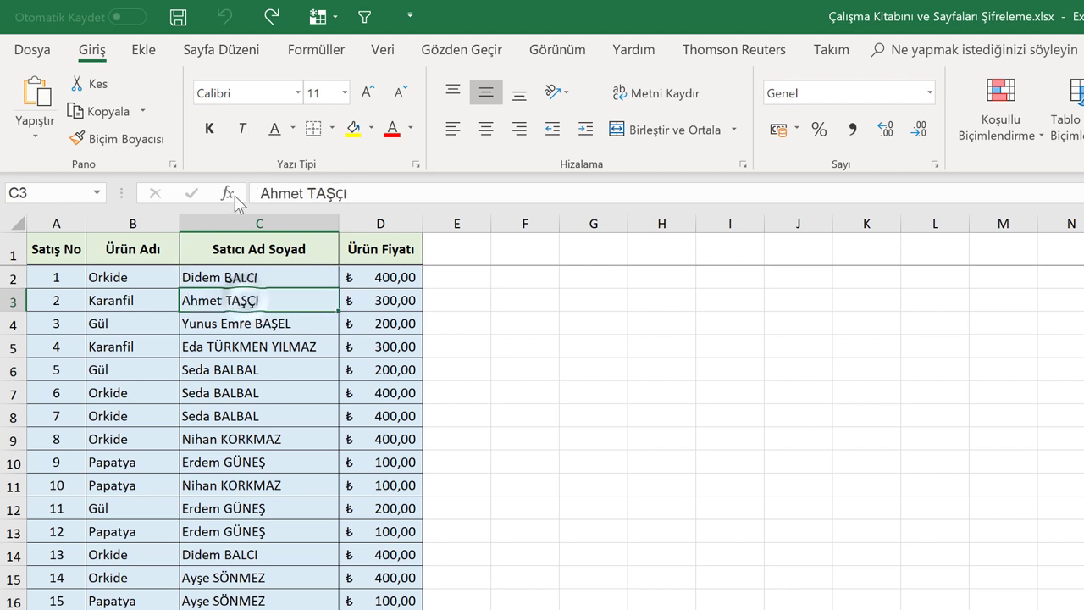
{"action": "left_click", "coordinate": [471, 56]}
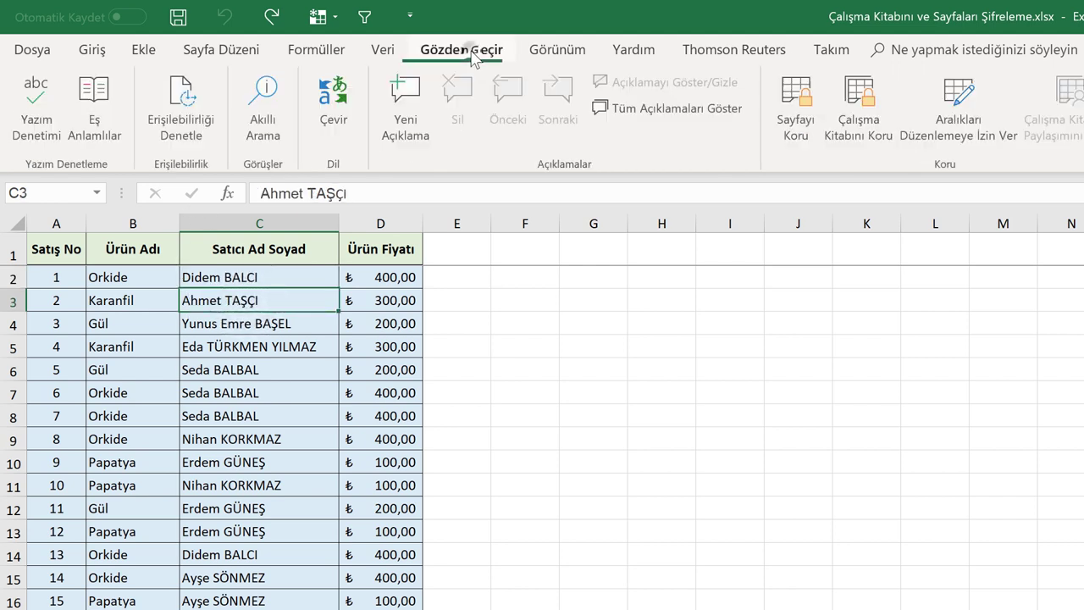
Step: Protect the sheet with a confirmed password, allowing users to select cells and insert columns
{"action": "left_click", "coordinate": [799, 99]}
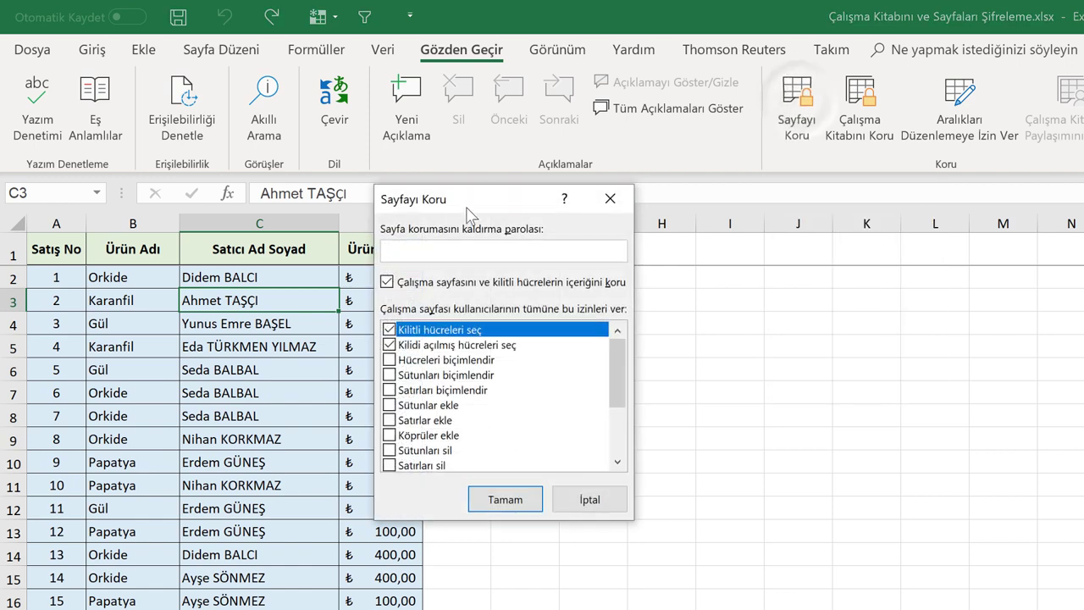
{"action": "left_click_drag", "start_coordinate": [546, 260], "coordinate": [534, 269]}
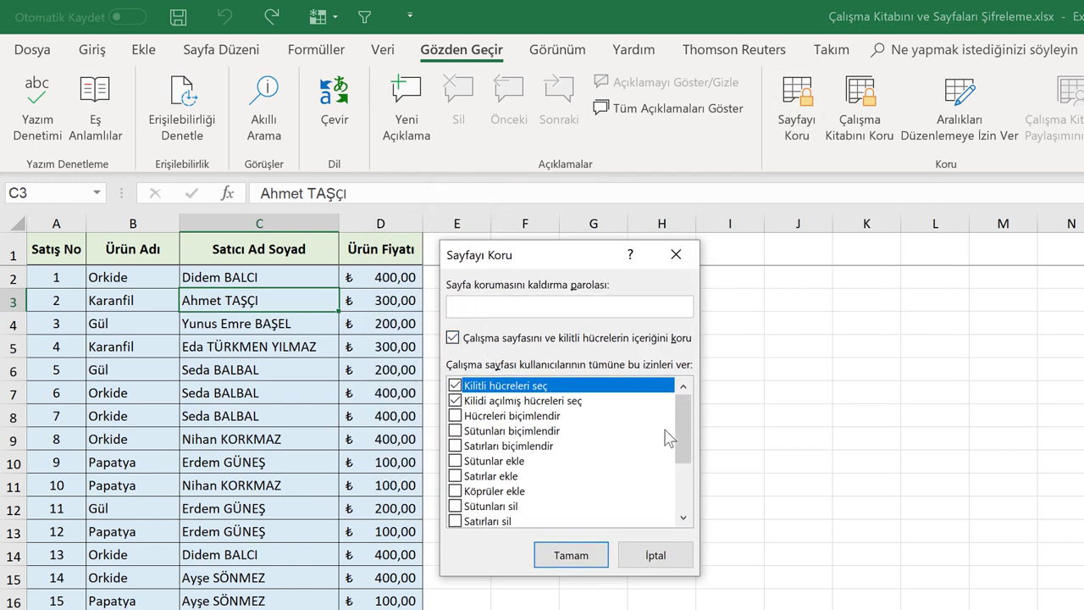
{"action": "mouse_move", "coordinate": [684, 432]}
{"action": "left_mouse_down"}
{"action": "mouse_move", "coordinate": [702, 484]}
{"action": "mouse_move", "coordinate": [684, 423]}
{"action": "left_mouse_up"}
{"action": "left_click", "coordinate": [455, 461]}
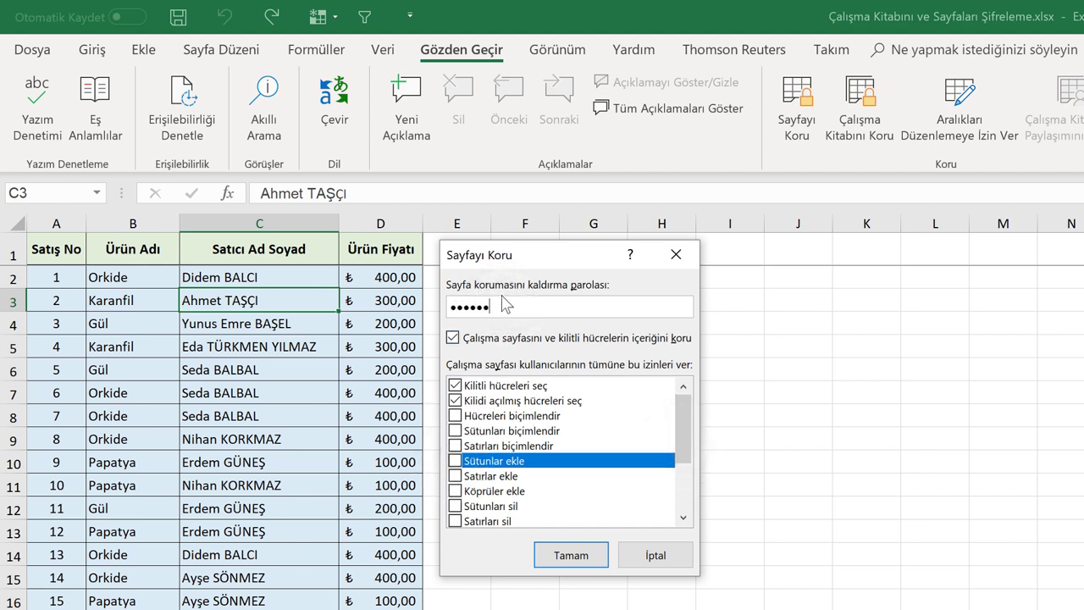
{"action": "left_click", "coordinate": [549, 547]}
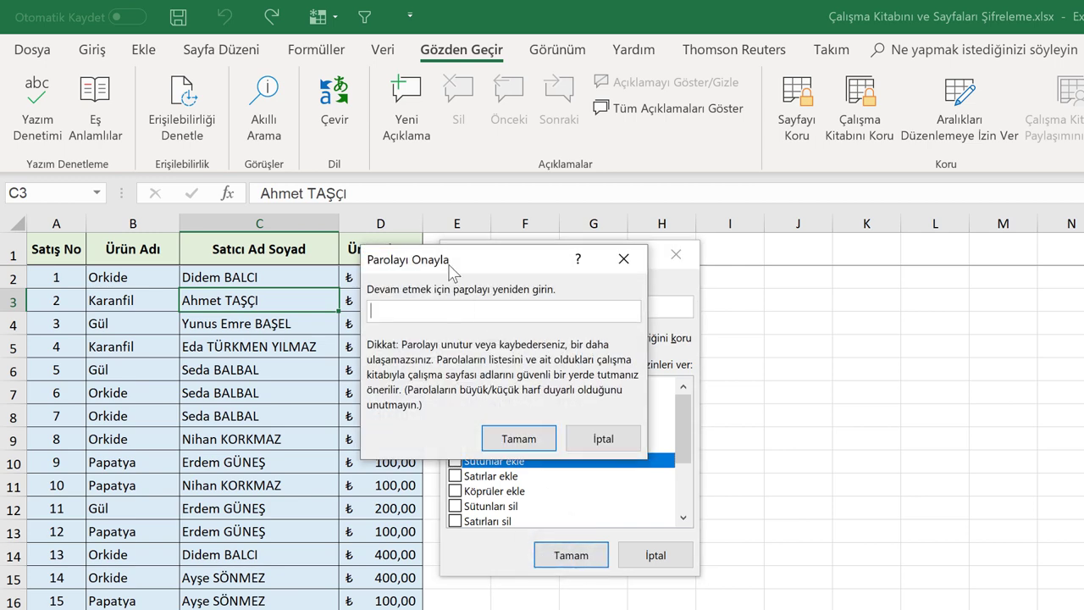
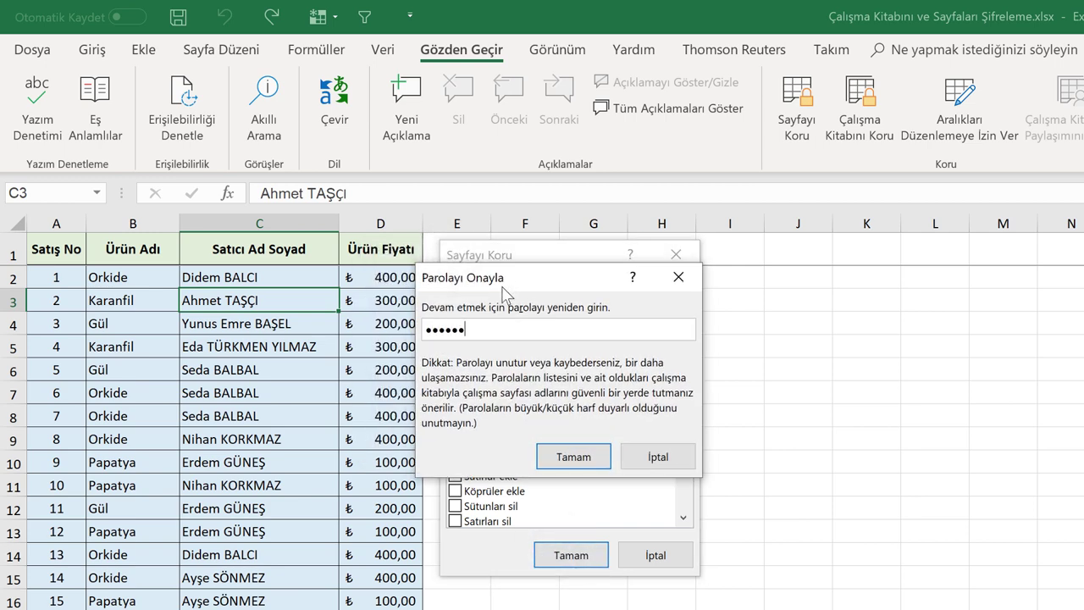
{"action": "left_click", "coordinate": [558, 458]}
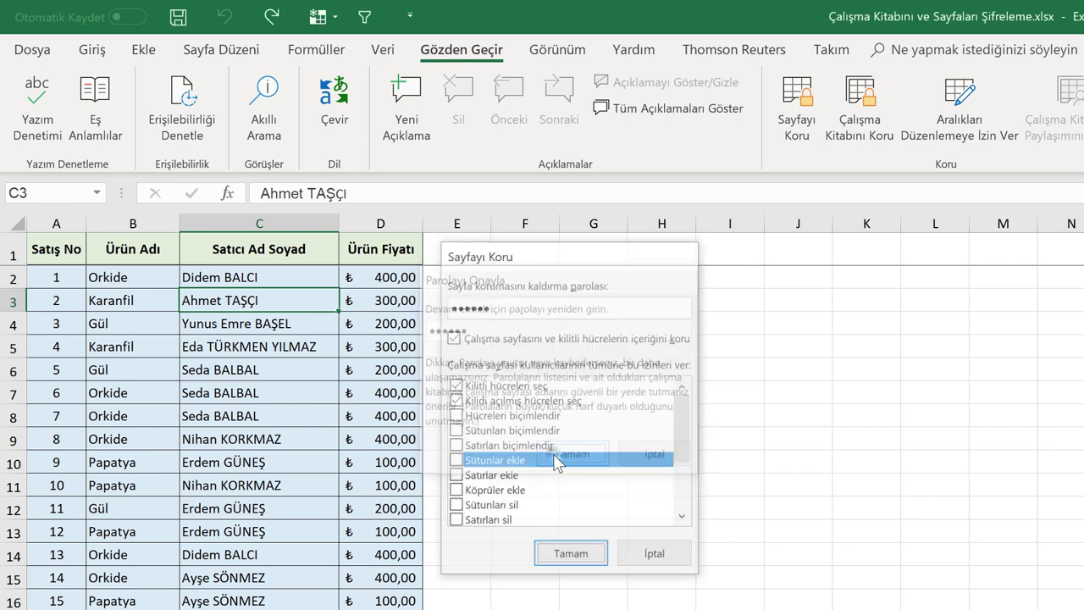
{"action": "left_click", "coordinate": [436, 295]}
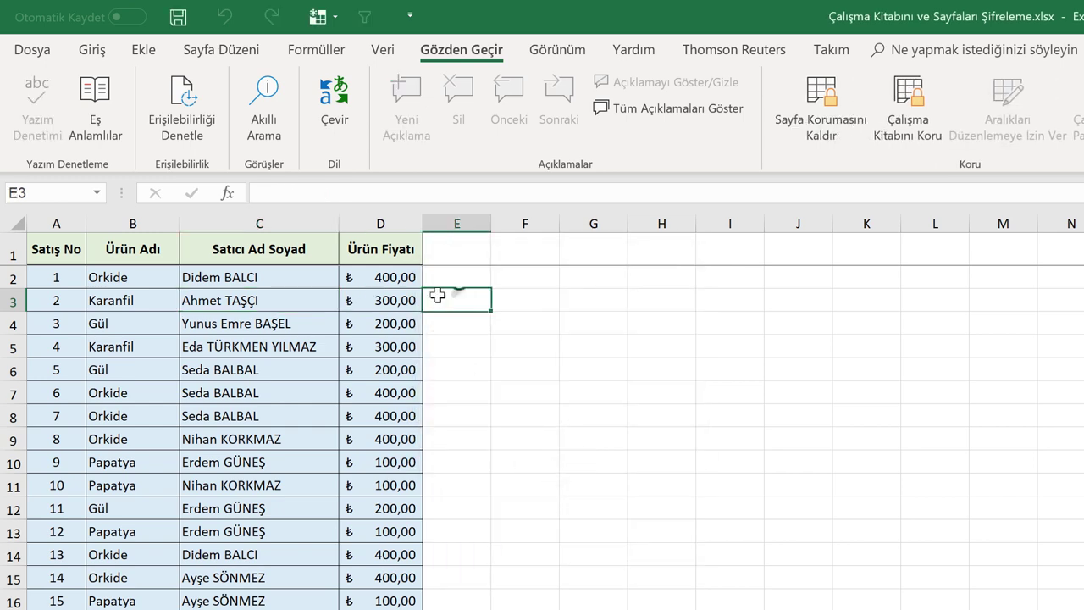
{"action": "double_click", "coordinate": [262, 248]}
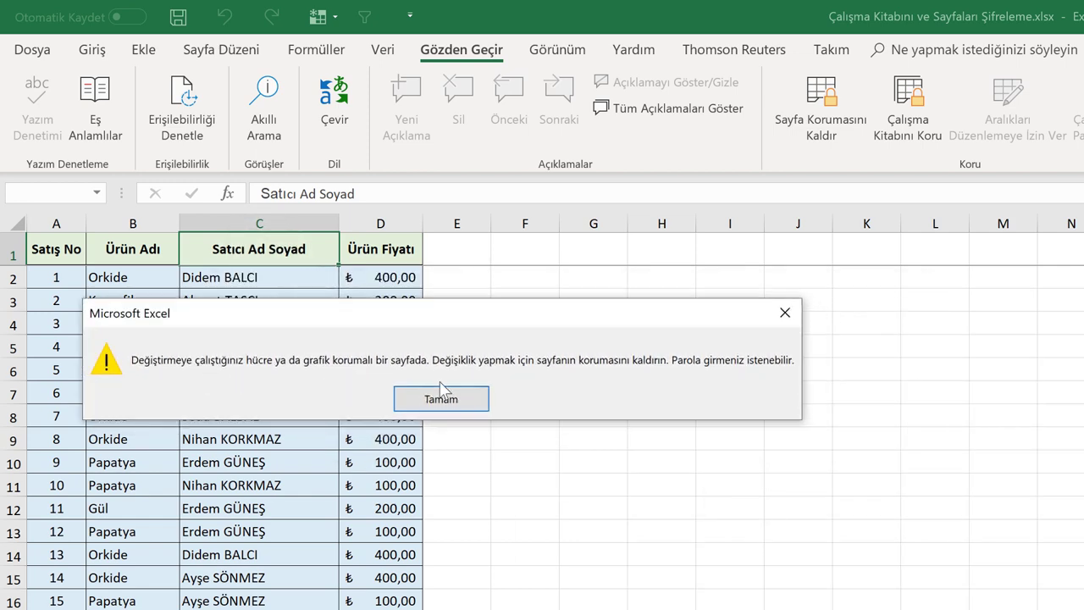
{"action": "left_click", "coordinate": [432, 396]}
{"action": "left_click", "coordinate": [293, 300]}
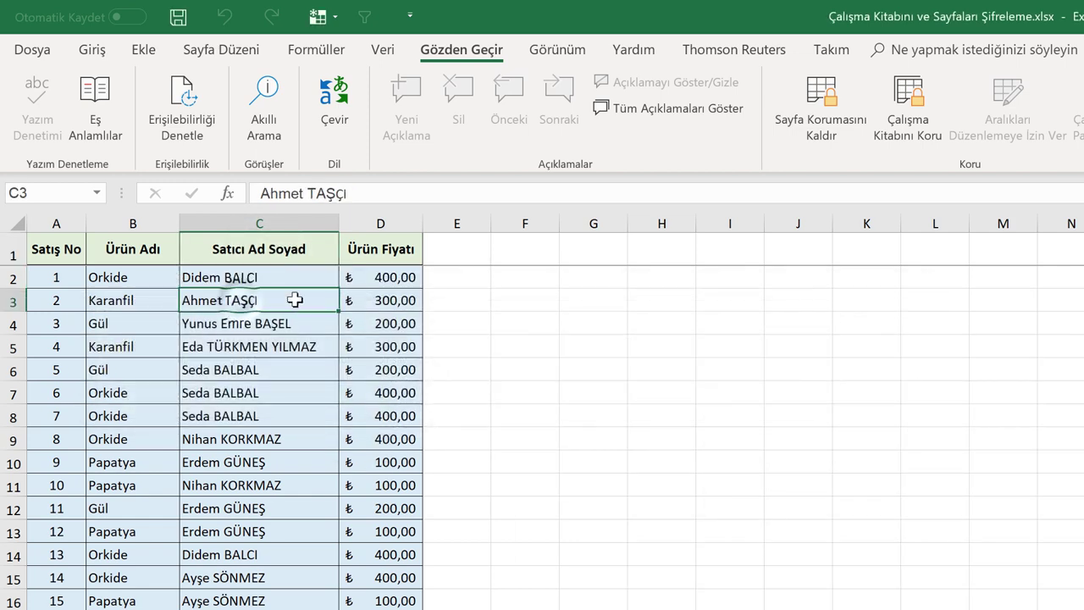
{"action": "left_click", "coordinate": [360, 197]}
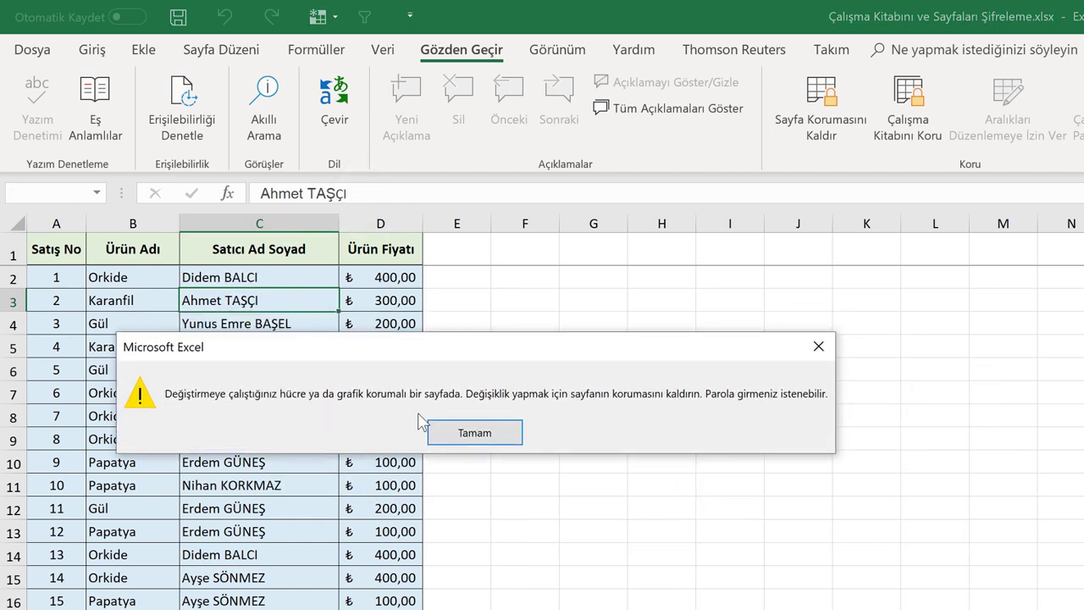
{"action": "left_click", "coordinate": [488, 431]}
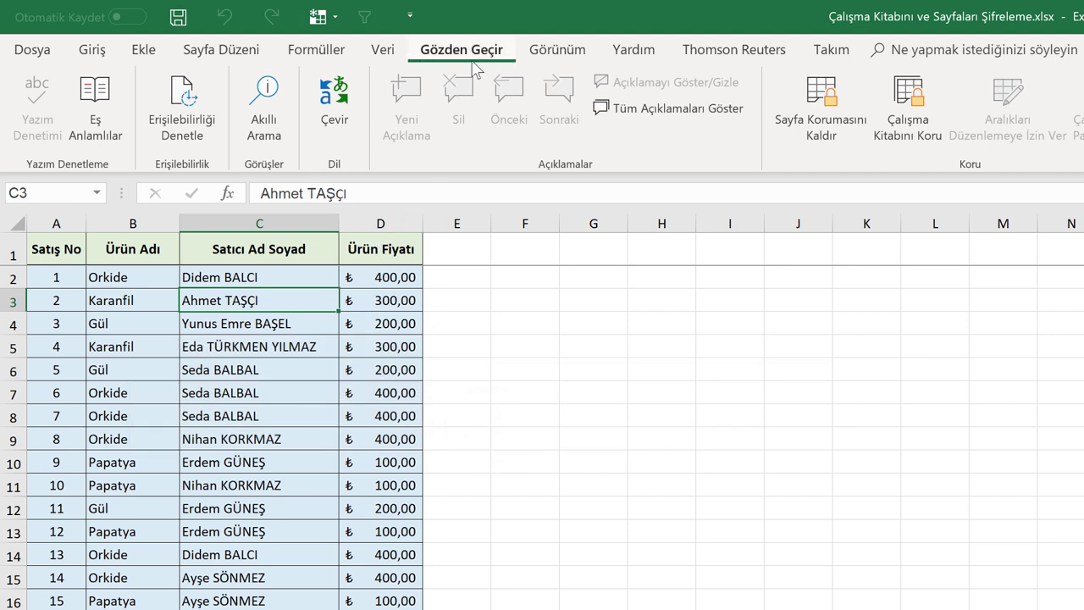
Step: Remove the sheet protection by entering the password in Sayfa Korumasını Kaldır
{"action": "left_click", "coordinate": [812, 103]}
{"action": "left_click_drag", "start_coordinate": [507, 369], "coordinate": [496, 292]}
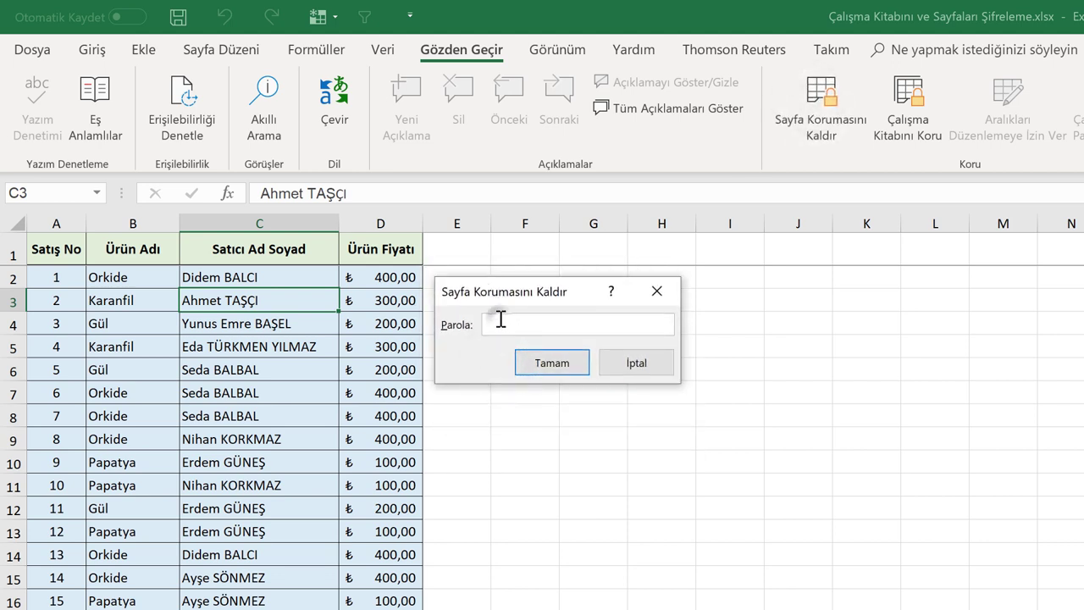
{"action": "left_click", "coordinate": [554, 356]}
Step: Test-edit C2 with 'asfasf' and undo it, confirming cells are editable
{"action": "double_click", "coordinate": [308, 296]}
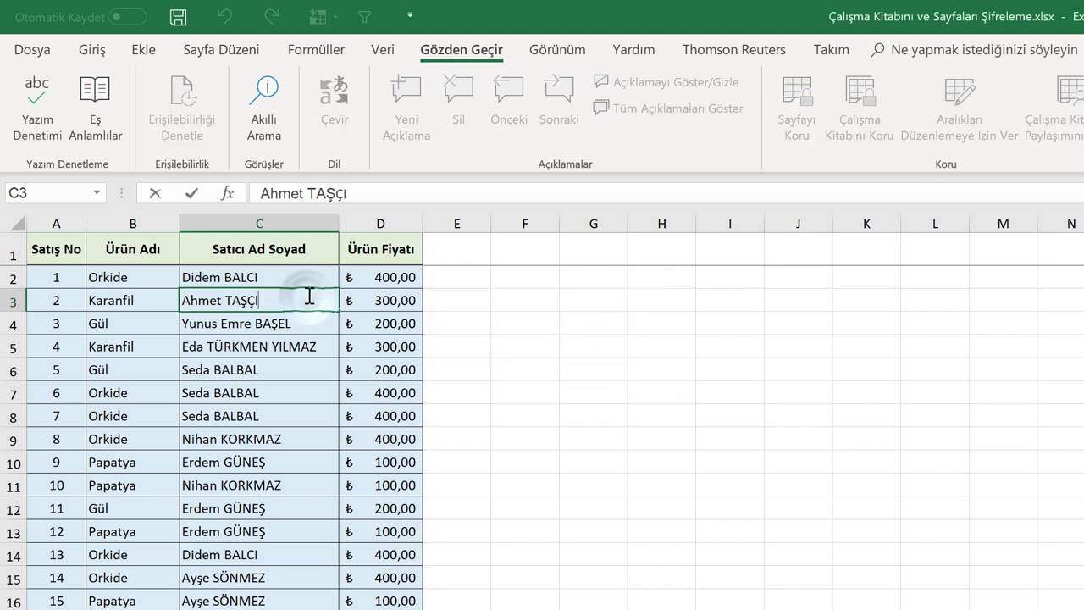
{"action": "double_click", "coordinate": [288, 322]}
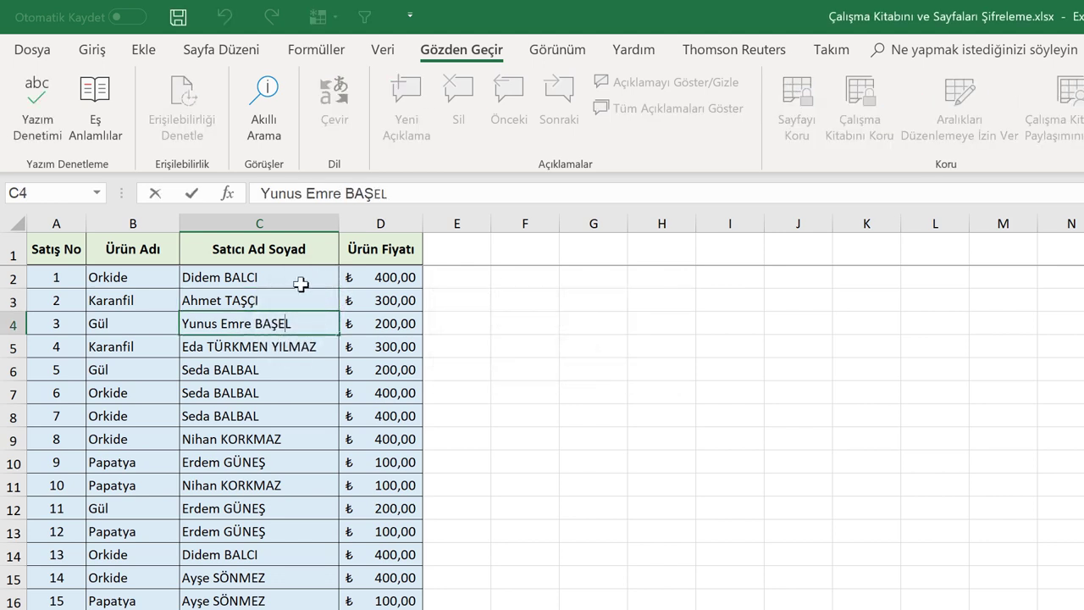
{"action": "left_click", "coordinate": [301, 284]}
{"action": "left_click", "coordinate": [394, 193]}
{"action": "type", "text": "asfasf"}
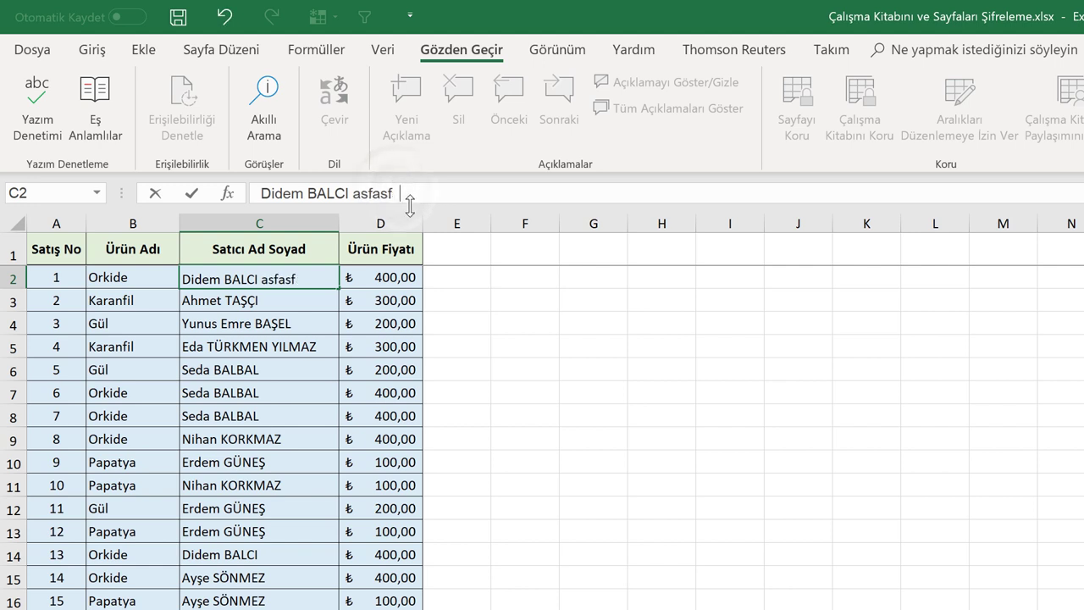
{"action": "left_click", "coordinate": [487, 323]}
{"action": "key", "text": "ctrl+z"}
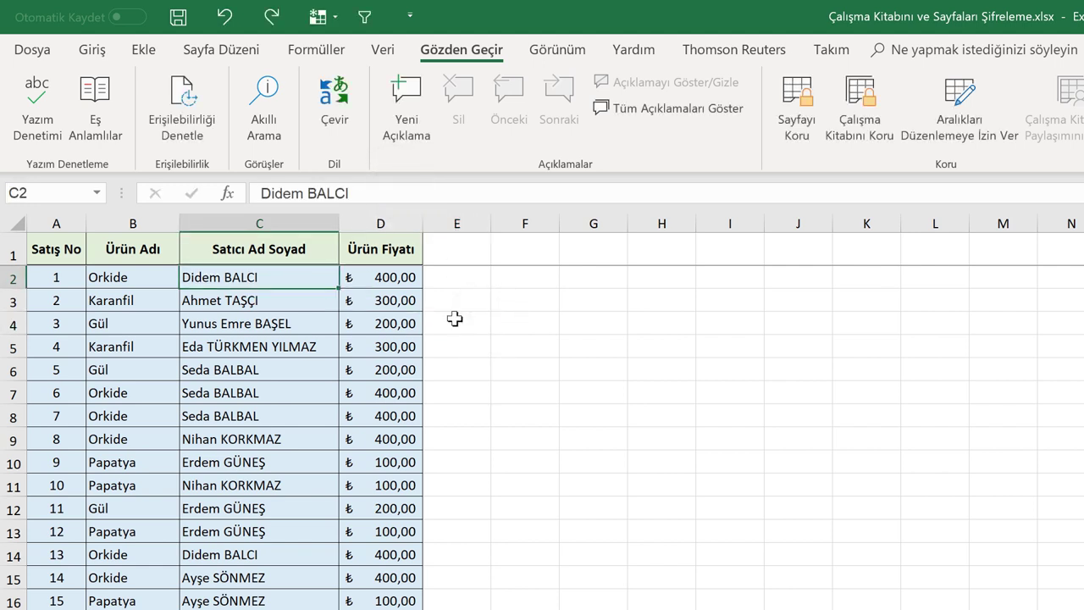
{"action": "left_click", "coordinate": [455, 280]}
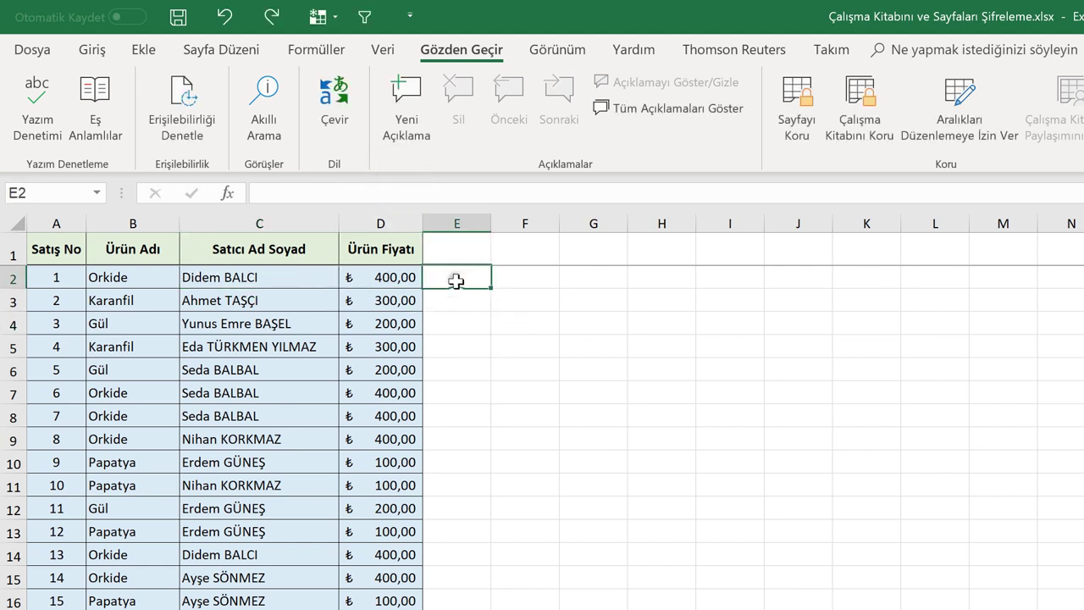
{"action": "left_click", "coordinate": [321, 303]}
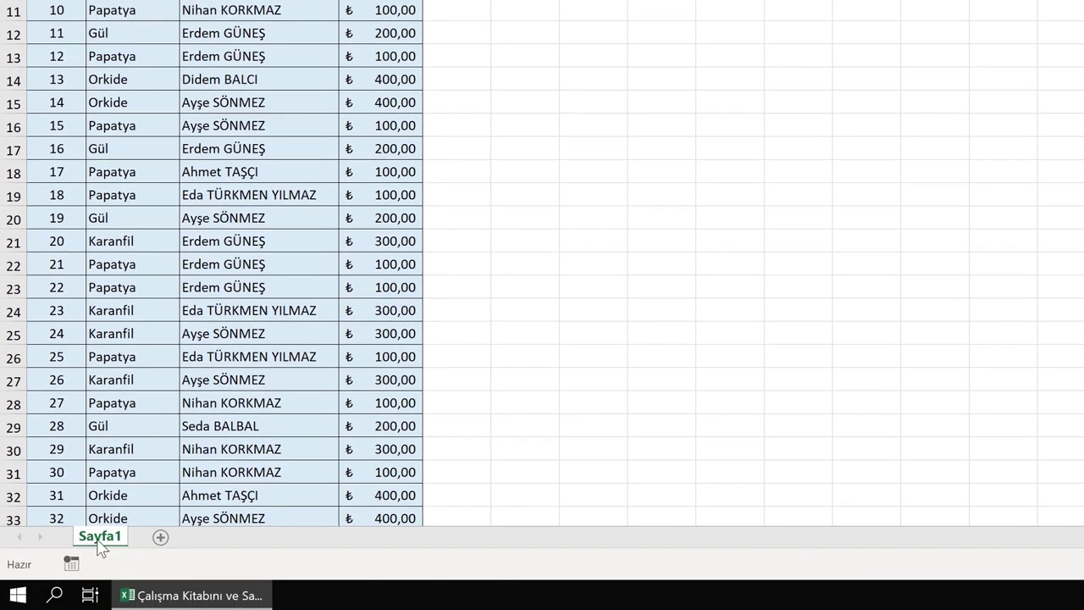
Step: Protect Sayfa1 from its tab menu with a password, confirmed a second time
{"action": "right_click", "coordinate": [100, 544]}
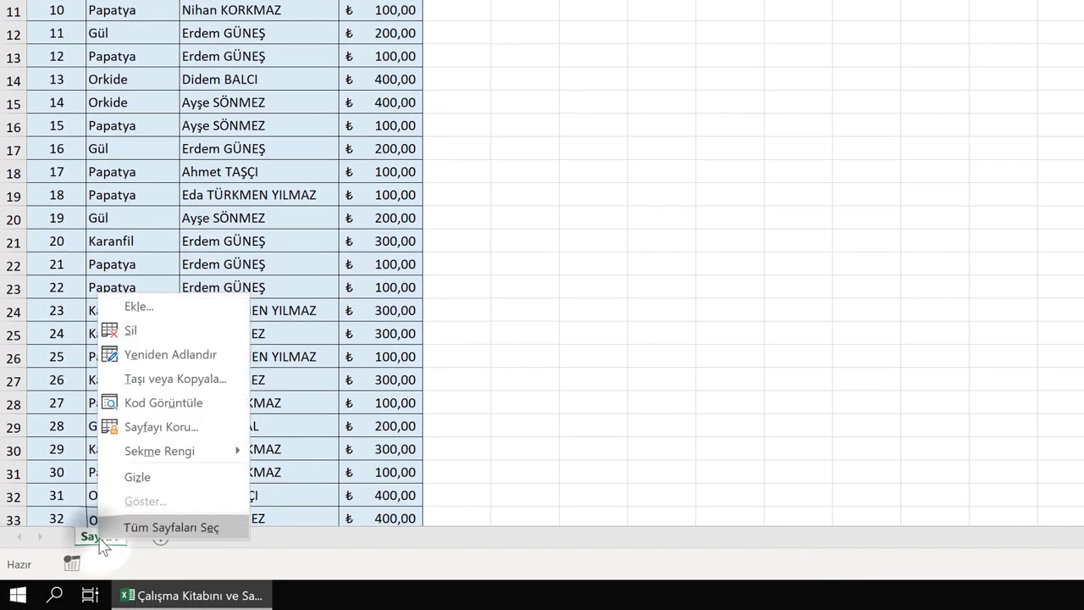
{"action": "left_click", "coordinate": [170, 425]}
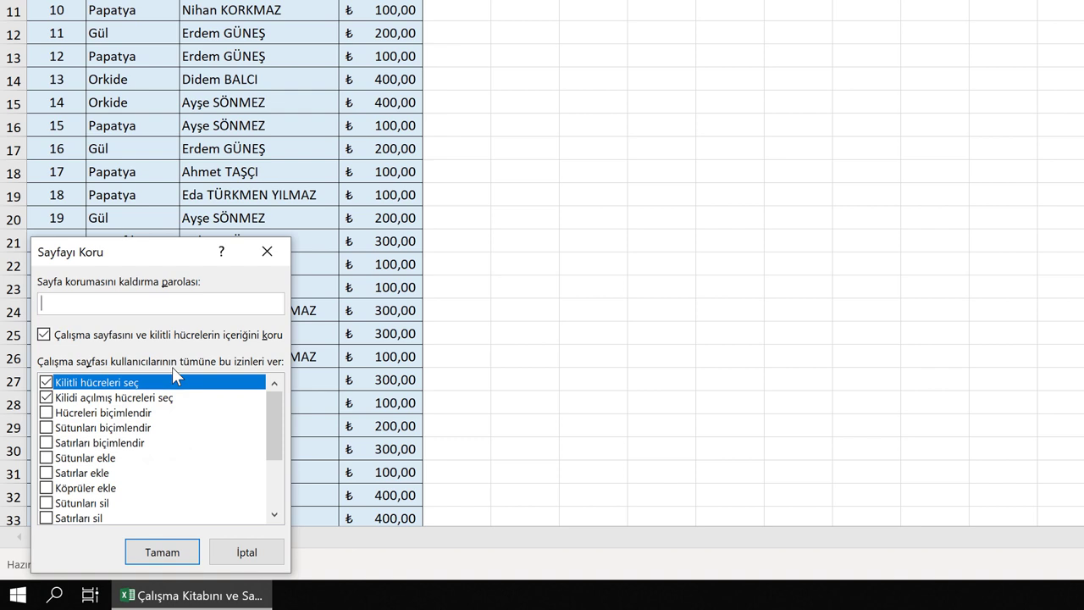
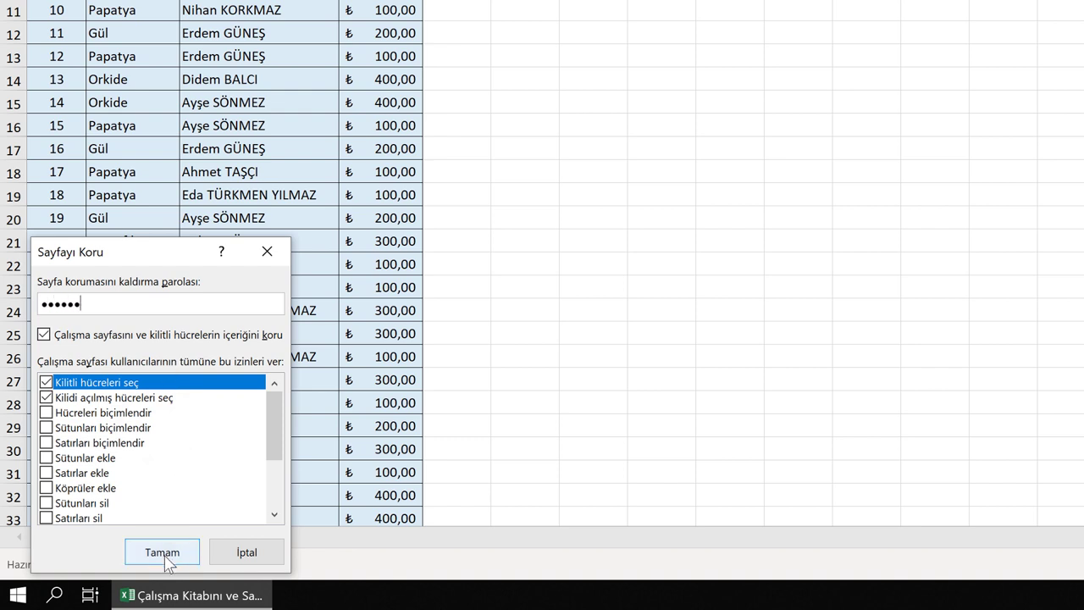
{"action": "left_click", "coordinate": [164, 557]}
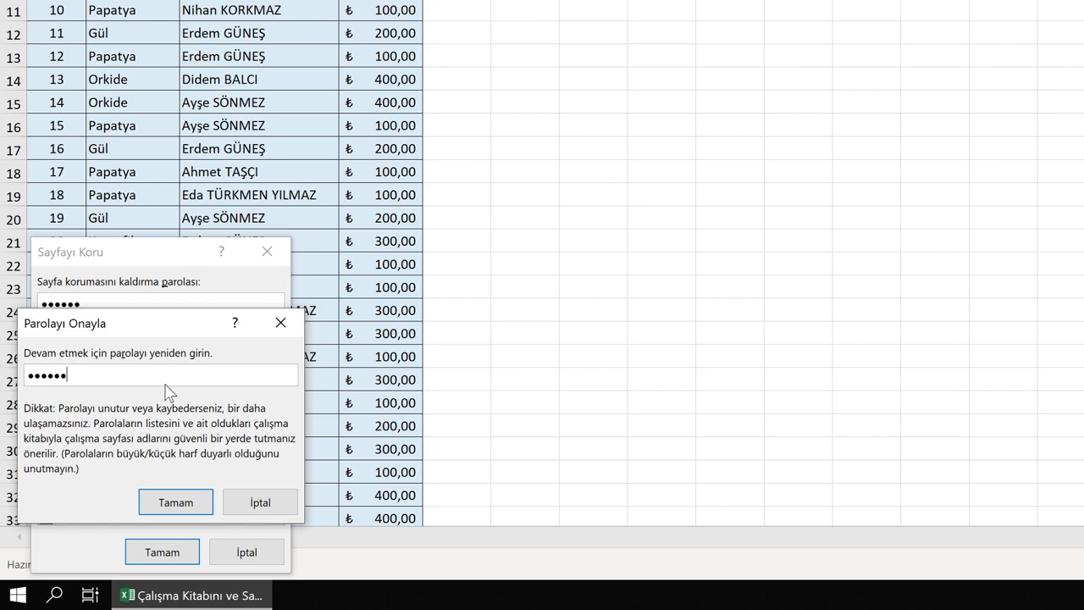
{"action": "left_click", "coordinate": [191, 500]}
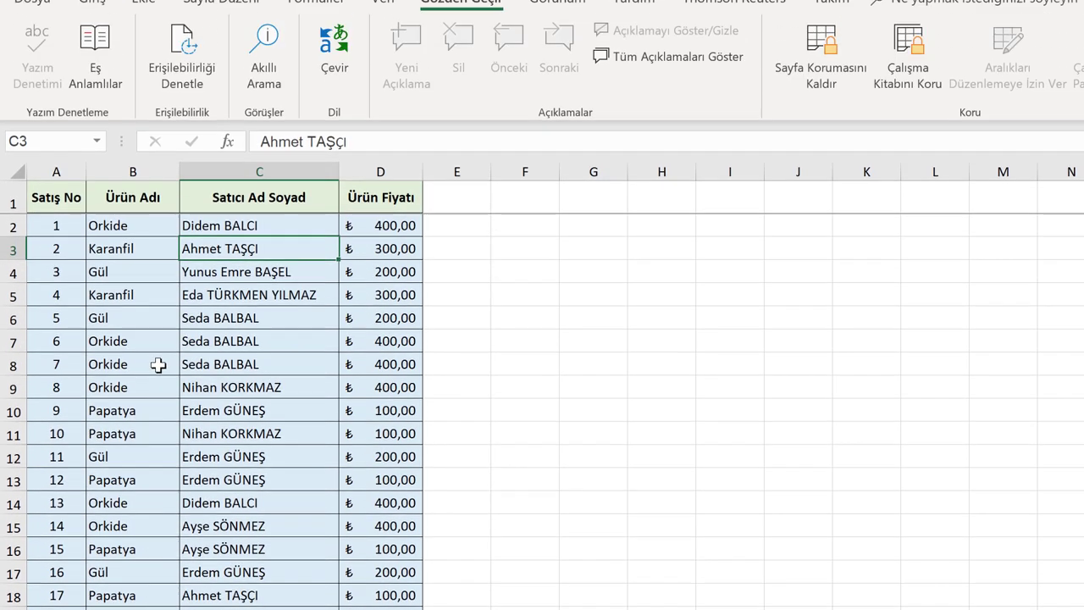
Step: Try editing a table cell and dismiss the protected-sheet warning
{"action": "left_click", "coordinate": [167, 415]}
{"action": "double_click", "coordinate": [167, 414]}
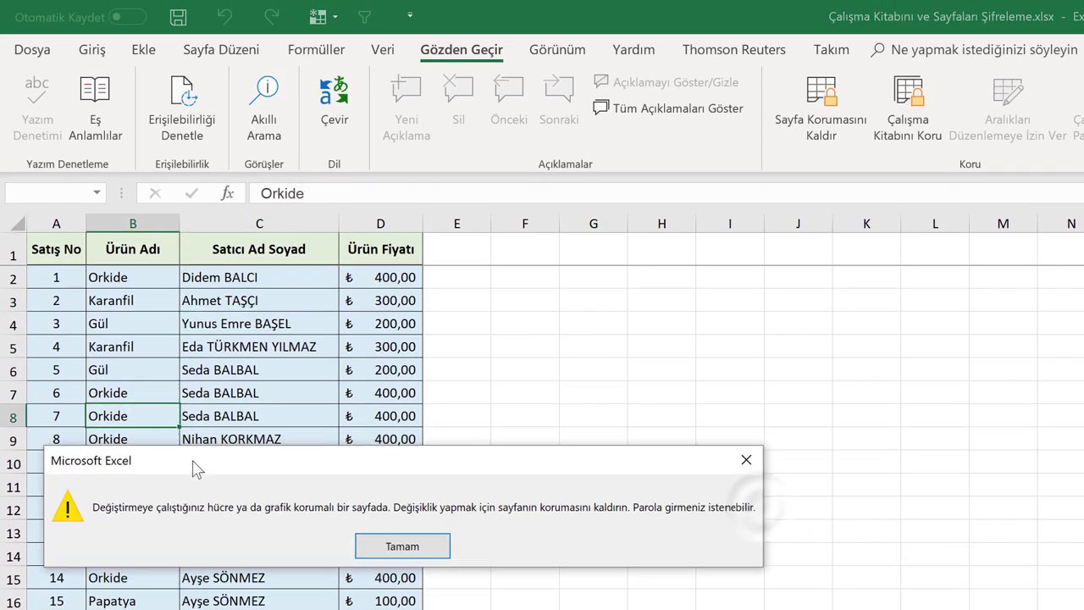
{"action": "left_click", "coordinate": [384, 543]}
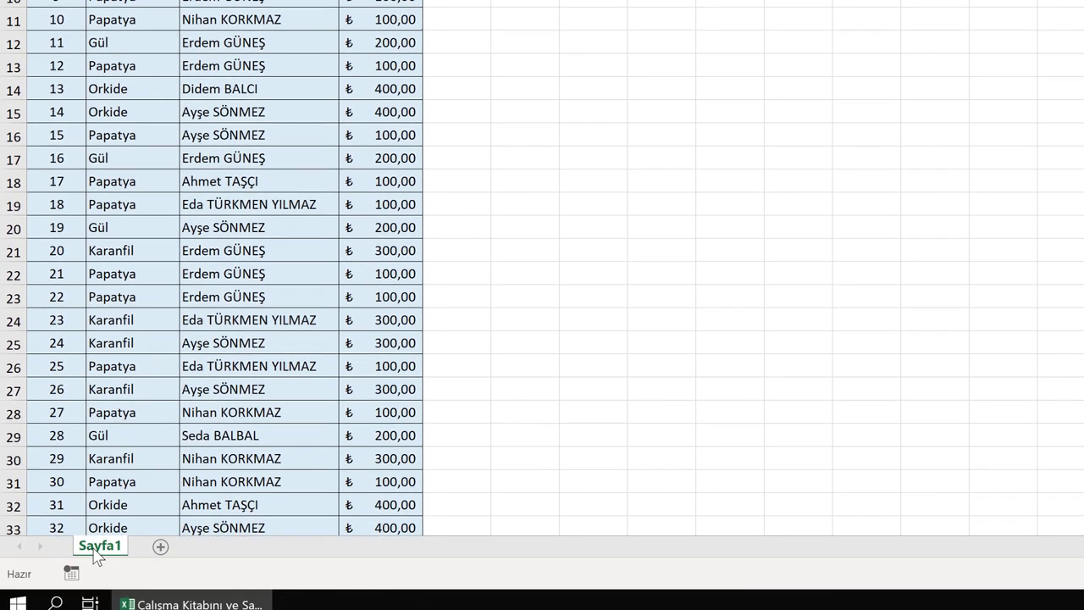
Step: Unprotect Sayfa1 from its tab menu by entering the password
{"action": "right_click", "coordinate": [96, 539]}
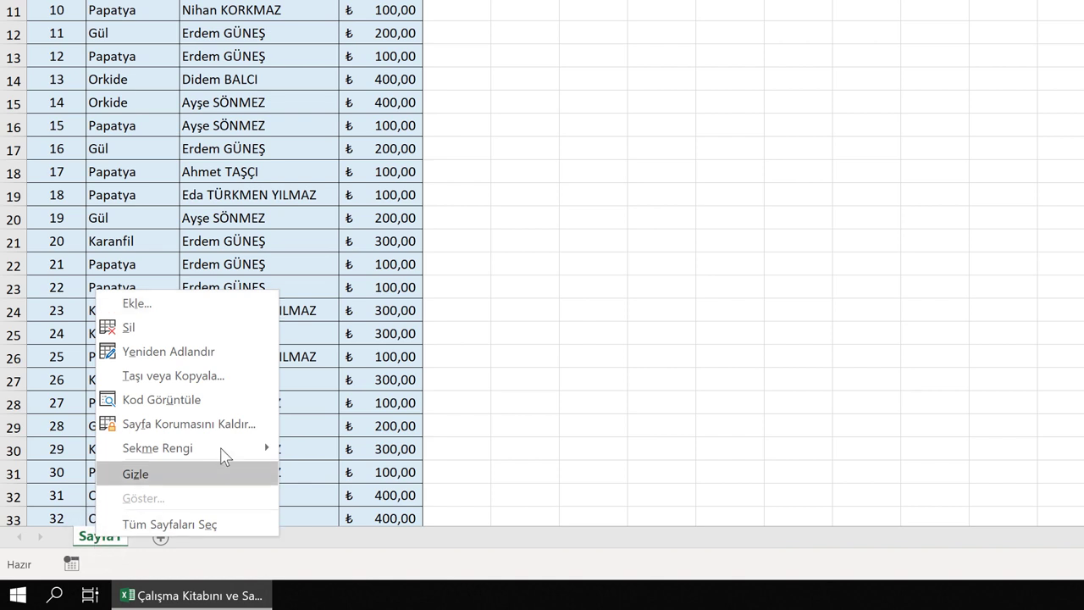
{"action": "left_click", "coordinate": [222, 424]}
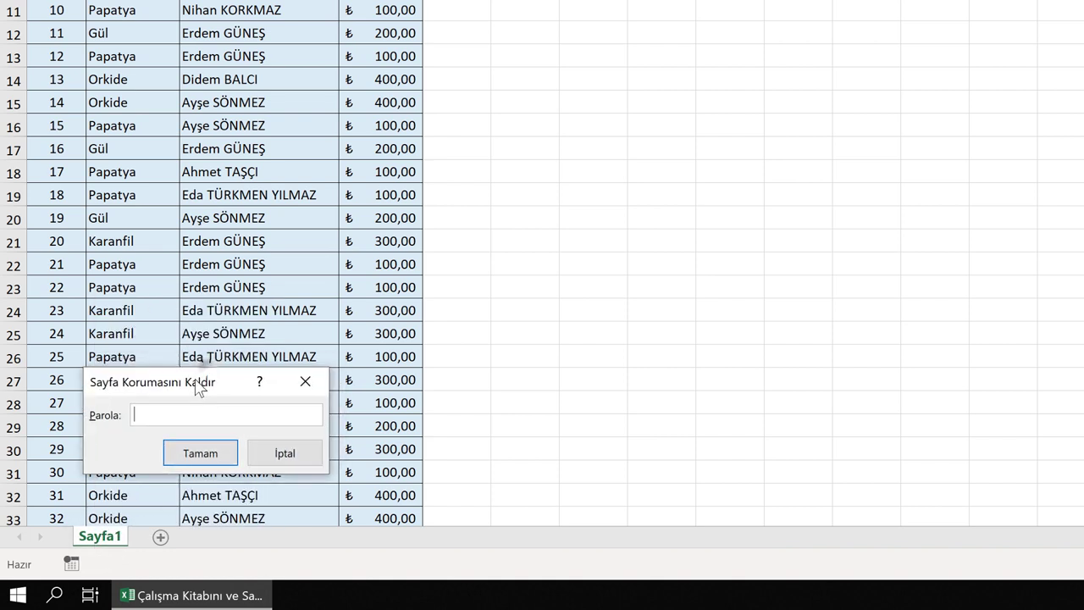
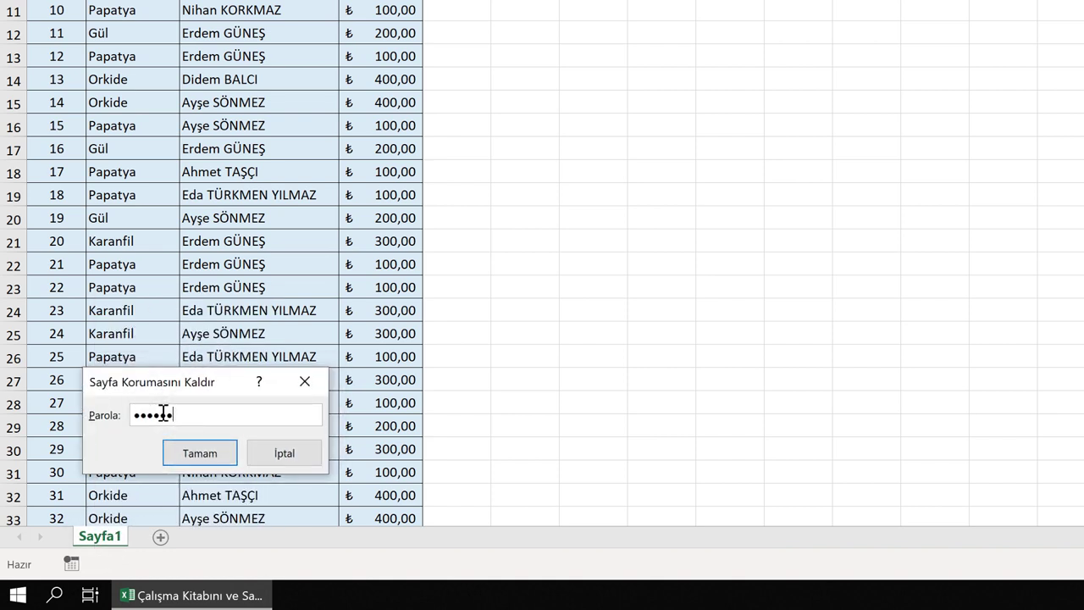
{"action": "left_click", "coordinate": [189, 454]}
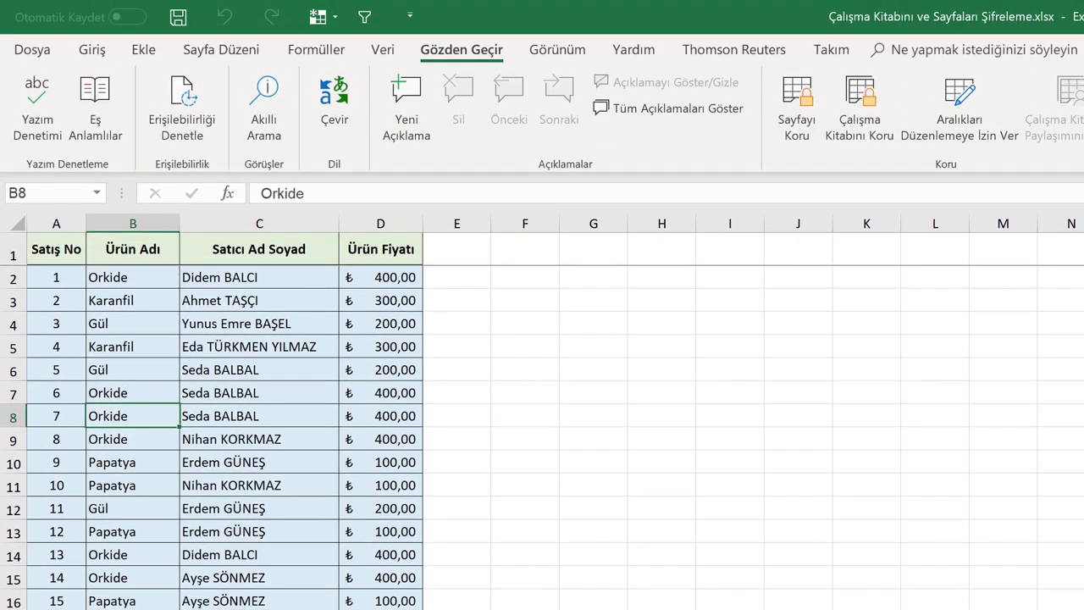
Step: Select cells up column C, then E6 and C6, to check editing works
{"action": "left_click", "coordinate": [256, 576]}
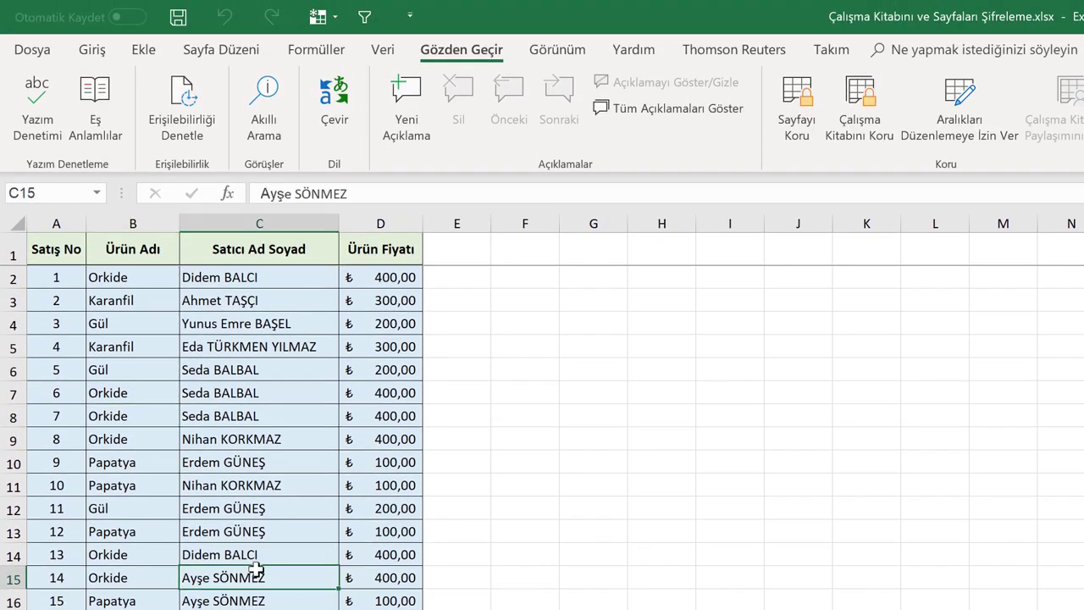
{"action": "left_click", "coordinate": [258, 510]}
{"action": "left_click", "coordinate": [252, 462]}
{"action": "left_click", "coordinate": [254, 416]}
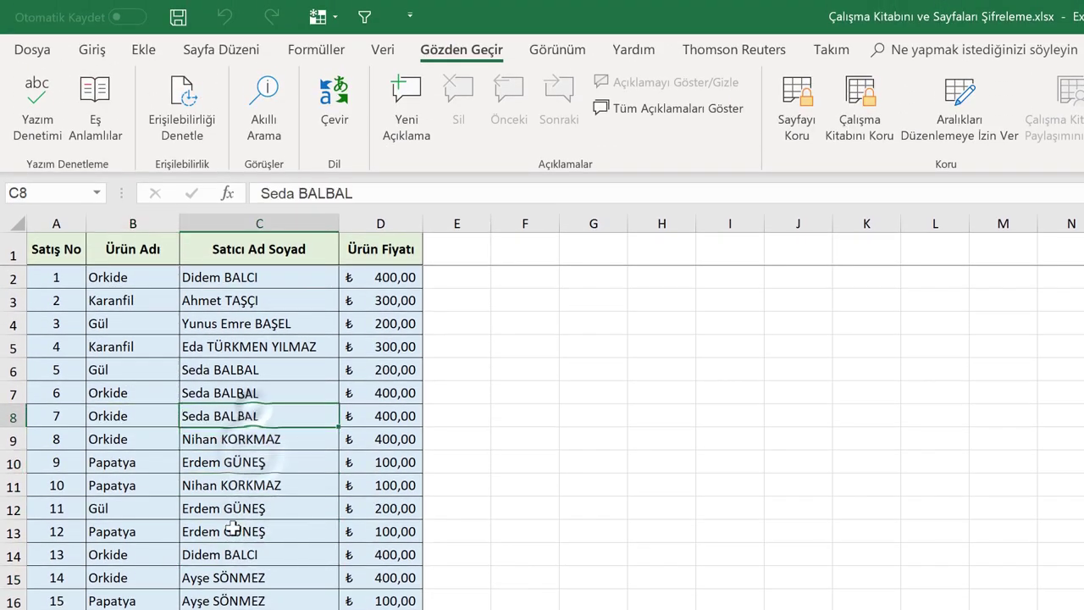
{"action": "left_click", "coordinate": [275, 370]}
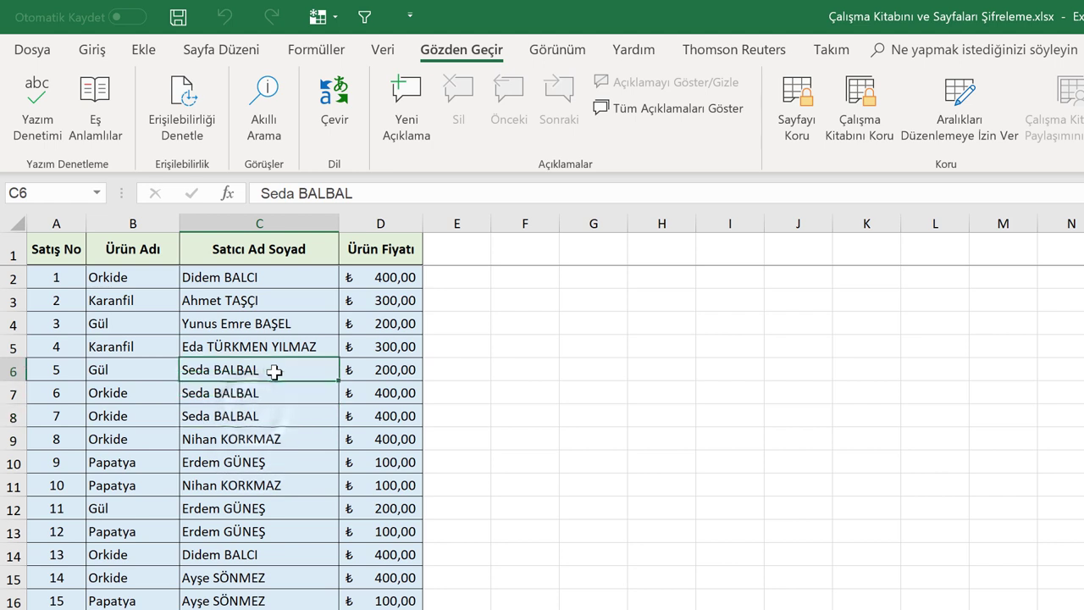
{"action": "left_click", "coordinate": [452, 373]}
{"action": "left_click", "coordinate": [212, 372]}
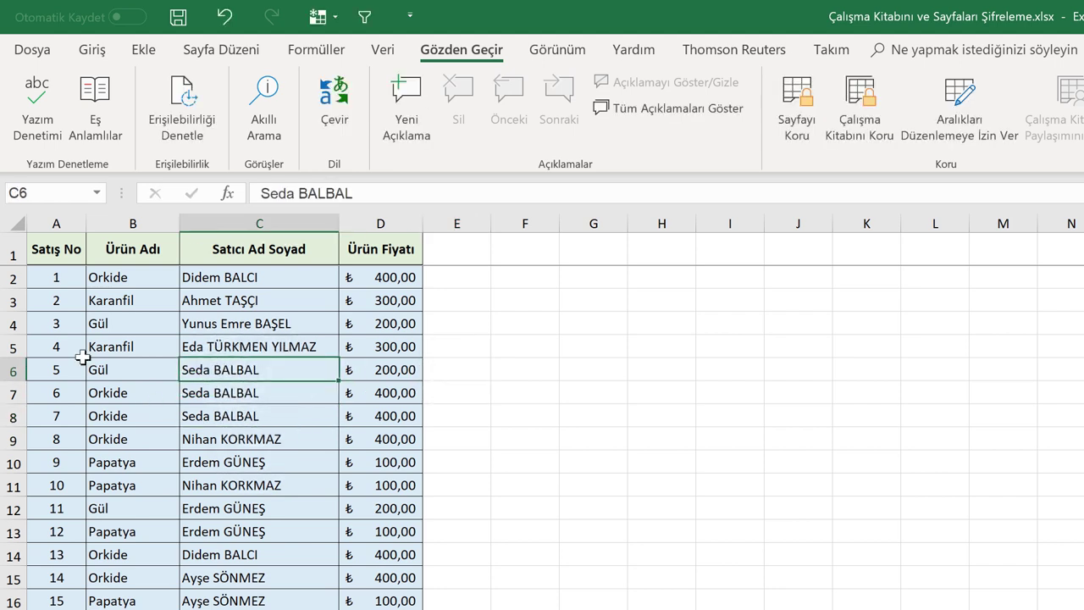
Step: Fill A5:D7 with light orange from the Giriş tab's Dolgu Rengi
{"action": "left_click_drag", "start_coordinate": [47, 340], "coordinate": [375, 402]}
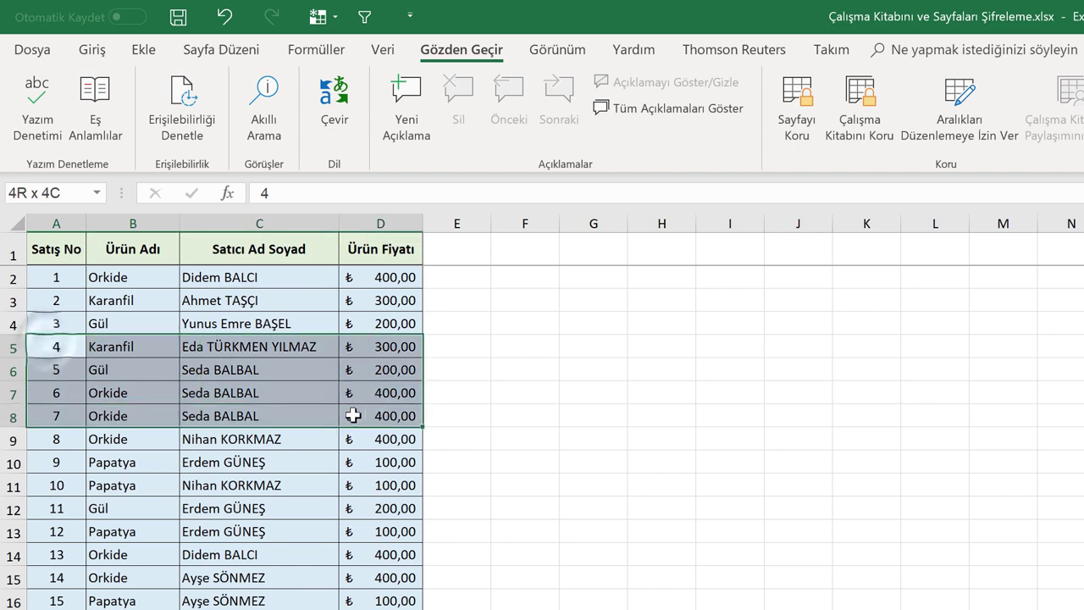
{"action": "left_click", "coordinate": [92, 50]}
{"action": "left_click", "coordinate": [370, 128]}
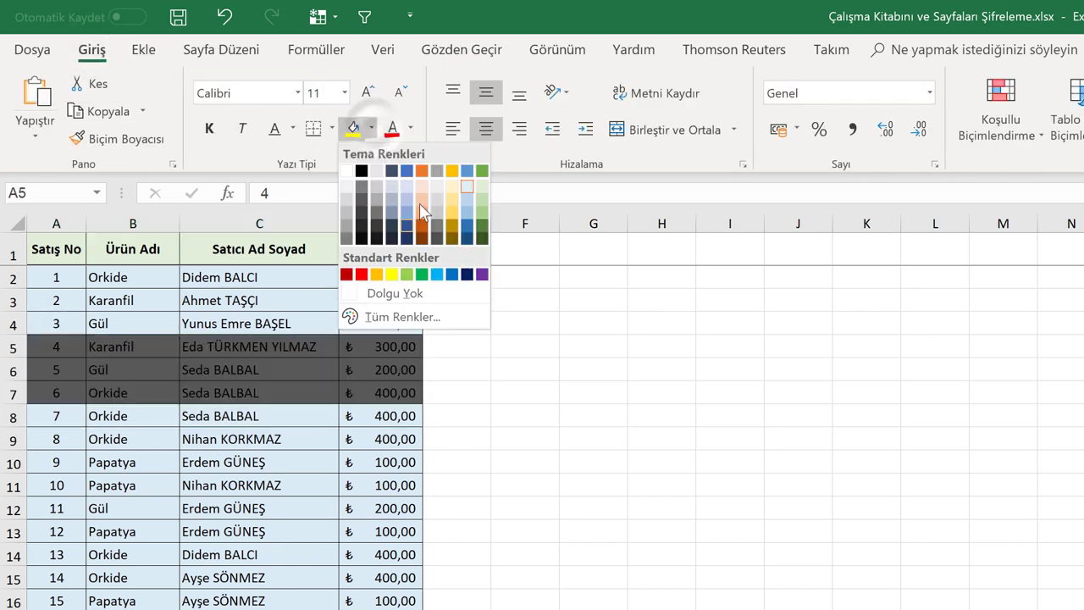
{"action": "left_click", "coordinate": [421, 186]}
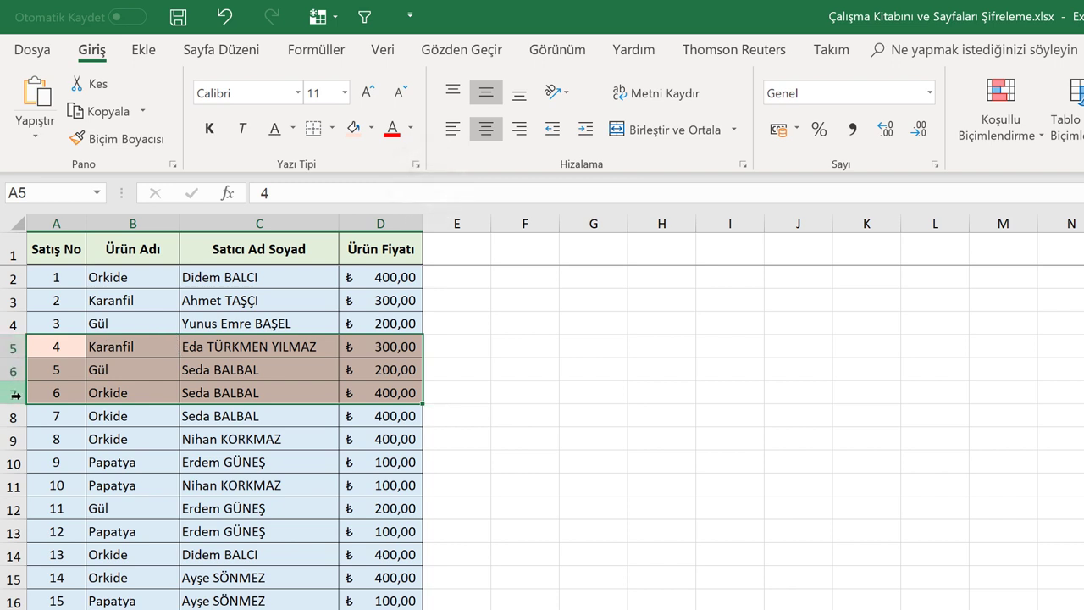
Step: Check the new fill, reselect A5:D7, and switch to the Gözden Geçir tab
{"action": "left_click", "coordinate": [81, 362]}
{"action": "left_click_drag", "start_coordinate": [67, 349], "coordinate": [351, 395]}
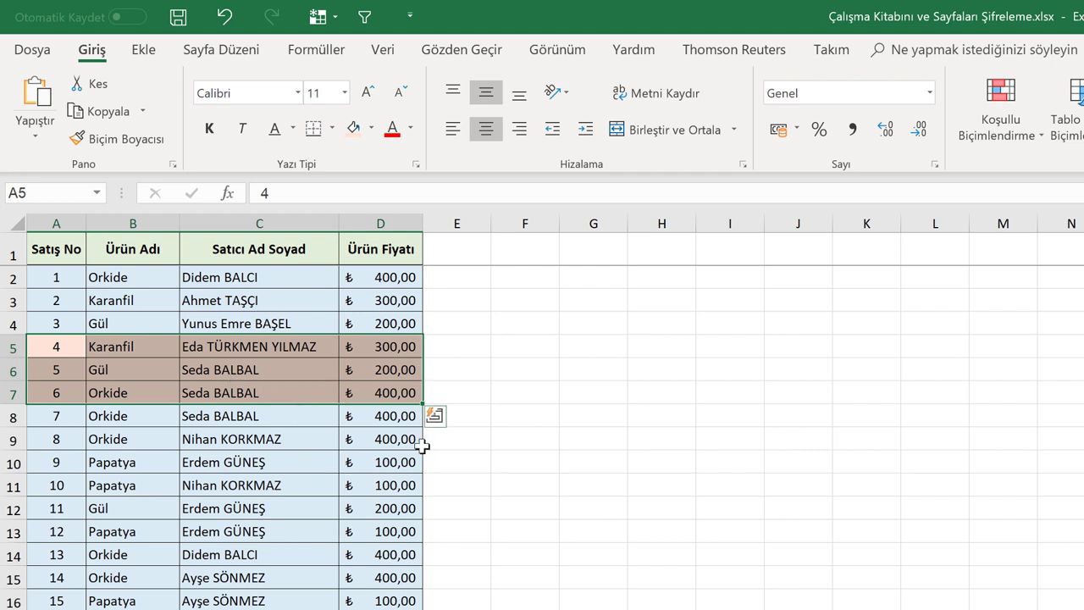
{"action": "left_click", "coordinate": [65, 348]}
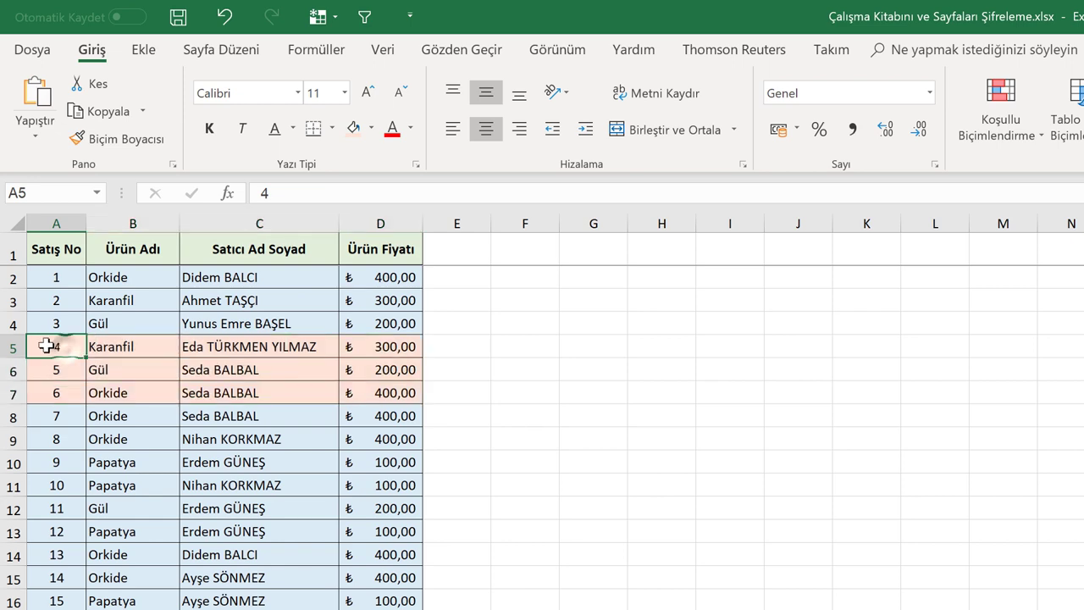
{"action": "left_click_drag", "start_coordinate": [54, 344], "coordinate": [381, 397]}
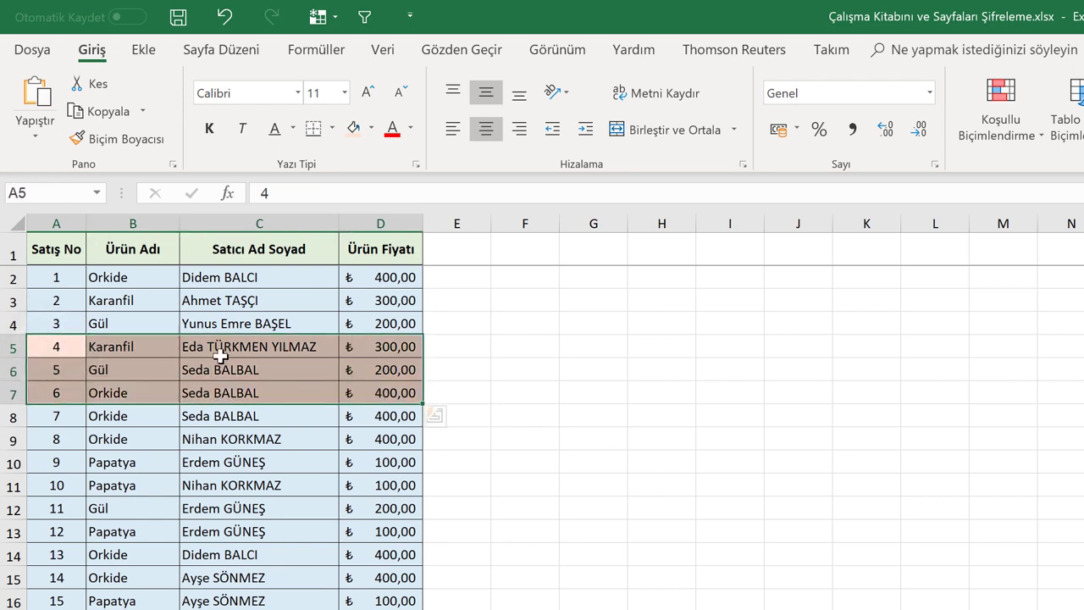
{"action": "left_click", "coordinate": [440, 51]}
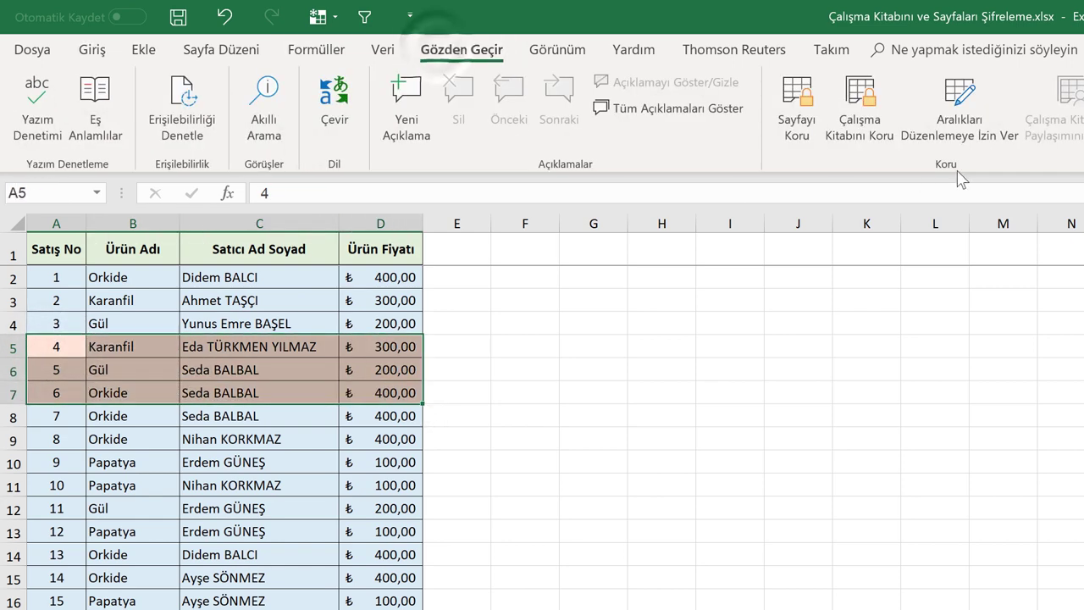
Step: Add the editable range Aralık1 for $A$5:$D$7 in Aralıkları Düzenlemeye İzin Ver and apply it
{"action": "left_click", "coordinate": [958, 131]}
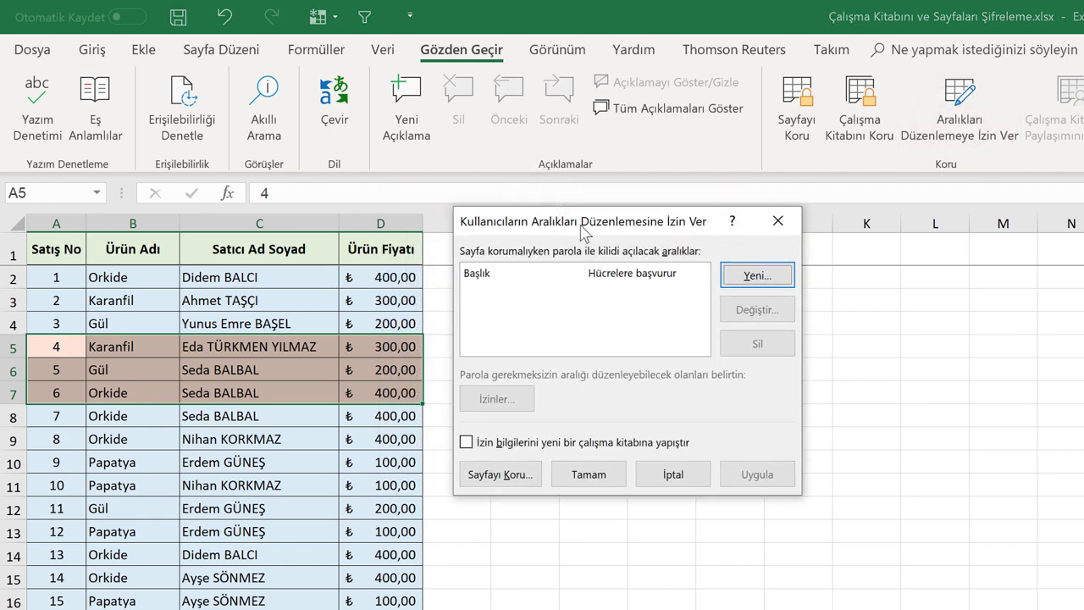
{"action": "left_click", "coordinate": [725, 292]}
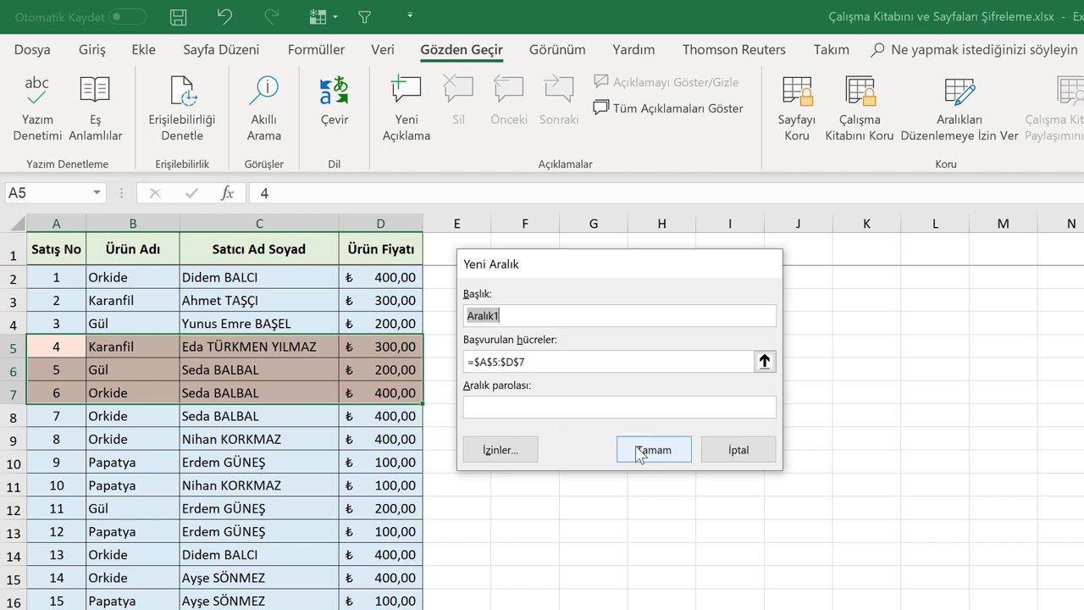
{"action": "left_click", "coordinate": [639, 452]}
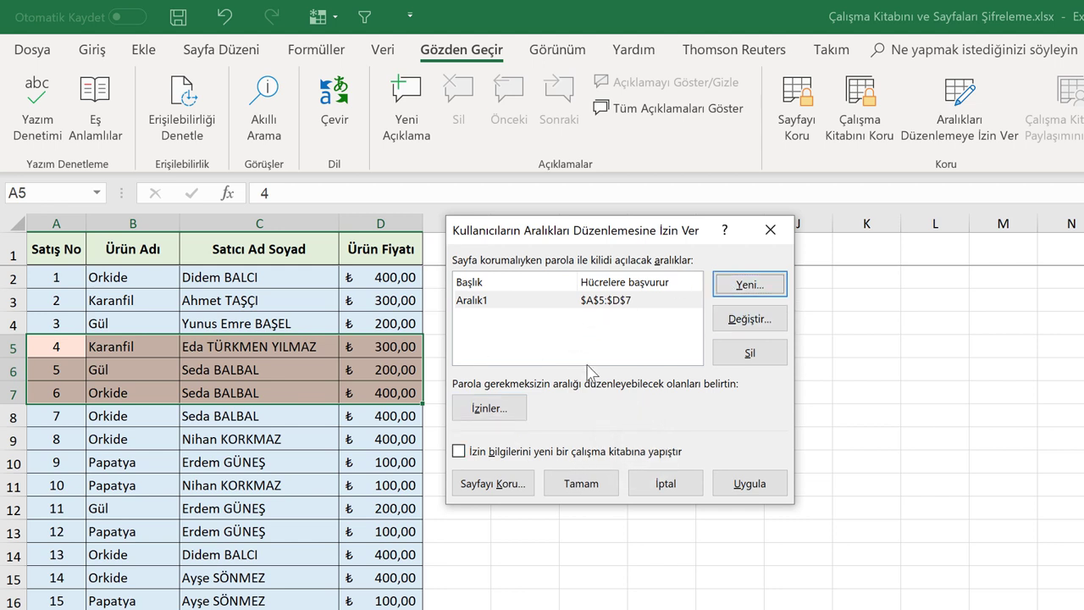
{"action": "left_click", "coordinate": [749, 483]}
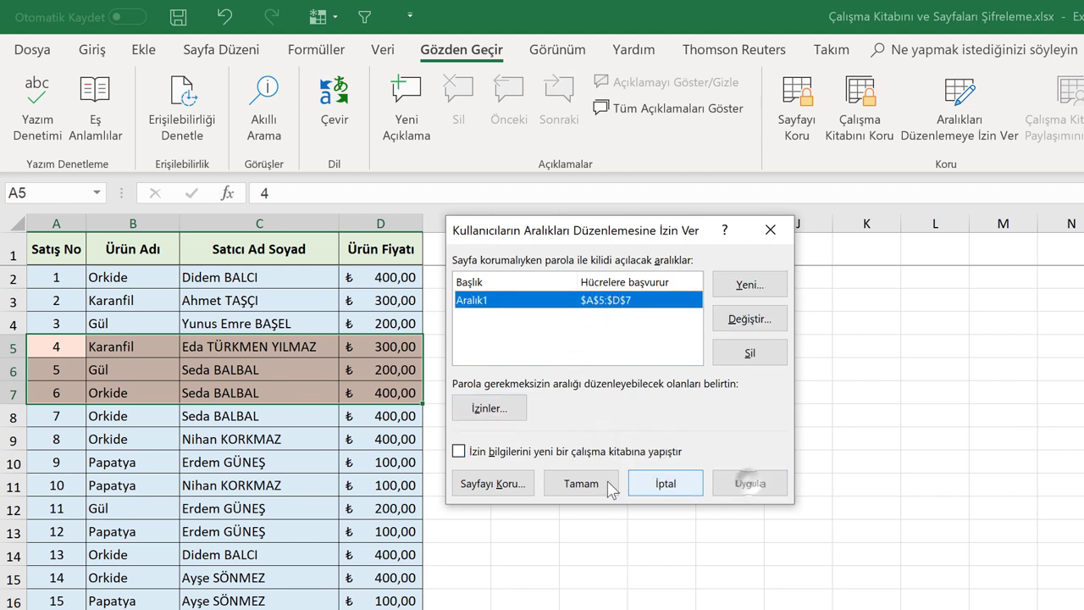
{"action": "left_click", "coordinate": [581, 483]}
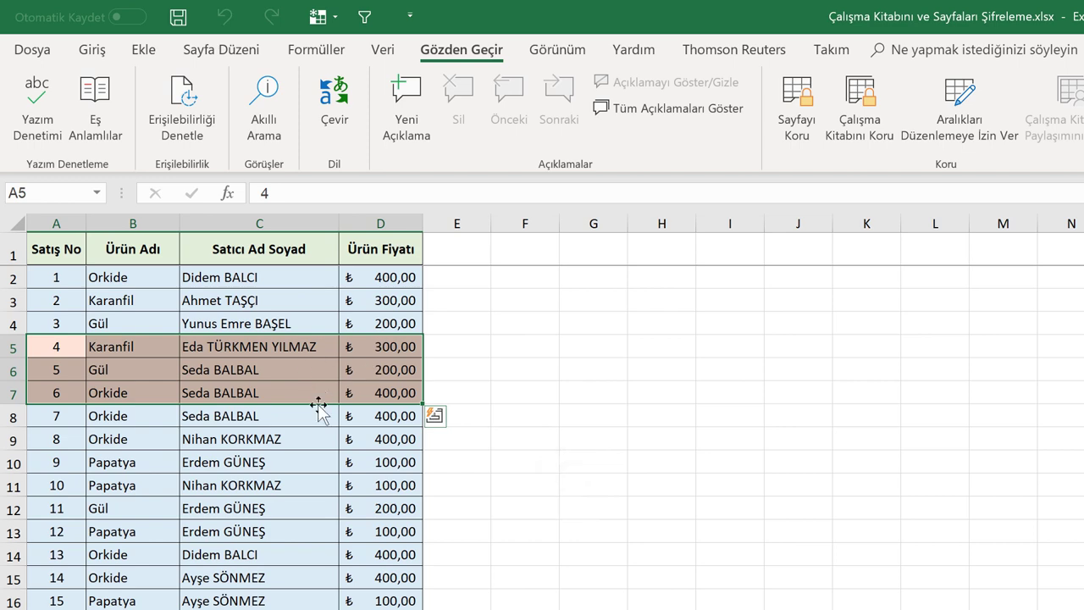
Step: Apply Sayfayı Koru with a password re-entered in Parolayı Onayla, then click an empty cell
{"action": "left_click", "coordinate": [798, 100]}
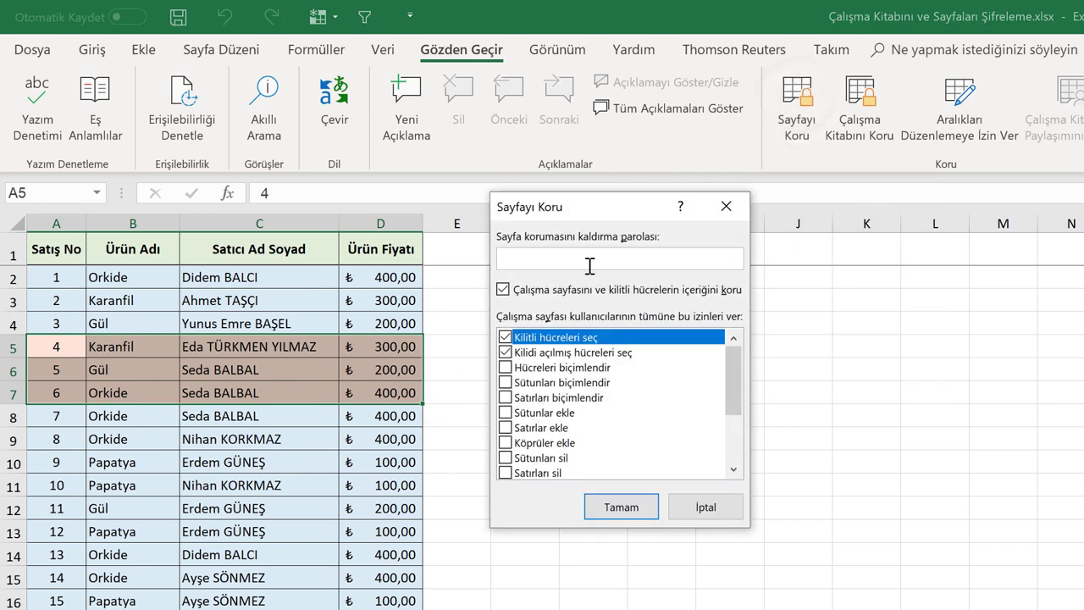
{"action": "left_click", "coordinate": [643, 507]}
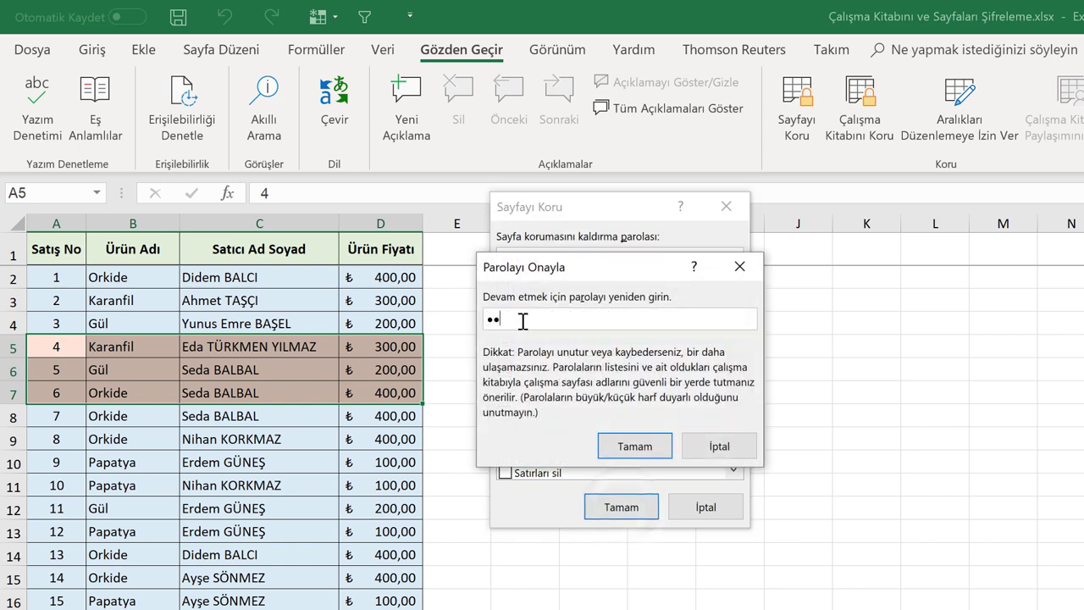
{"action": "left_click", "coordinate": [633, 446]}
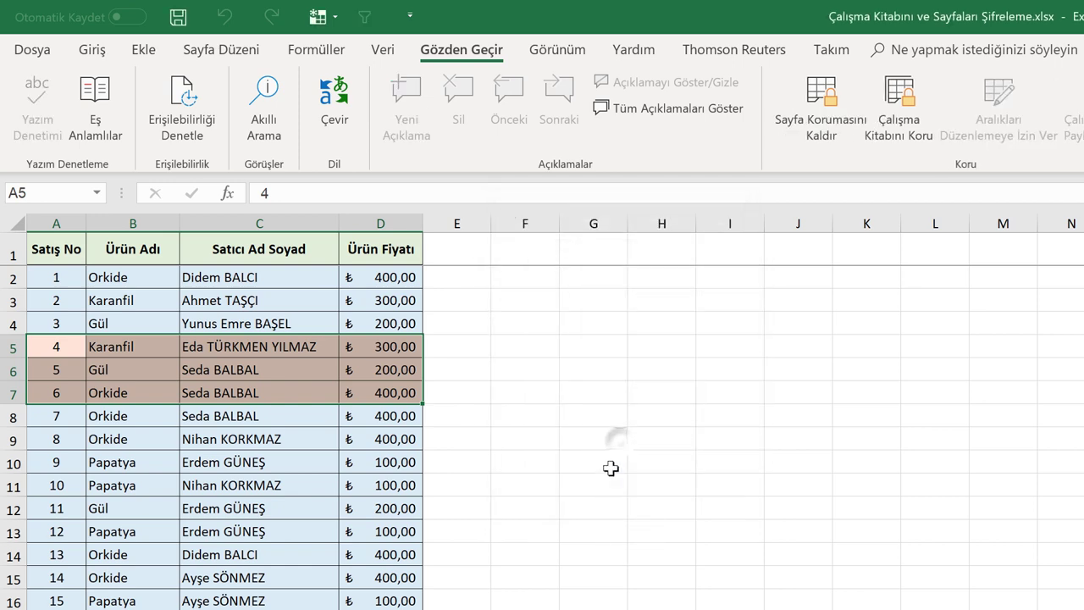
{"action": "left_click", "coordinate": [479, 320]}
Step: Try editing locked cell D3 and dismiss the protected-sheet warning
{"action": "double_click", "coordinate": [389, 303]}
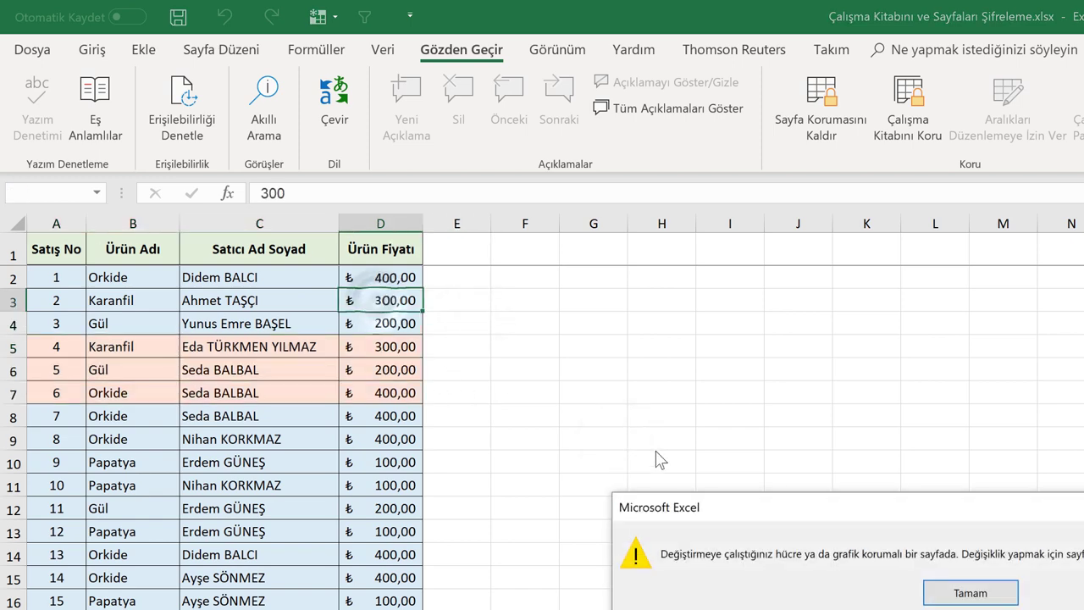
{"action": "mouse_move", "coordinate": [695, 503]}
{"action": "left_mouse_down"}
{"action": "mouse_move", "coordinate": [196, 378]}
{"action": "mouse_move", "coordinate": [113, 395]}
{"action": "left_mouse_up"}
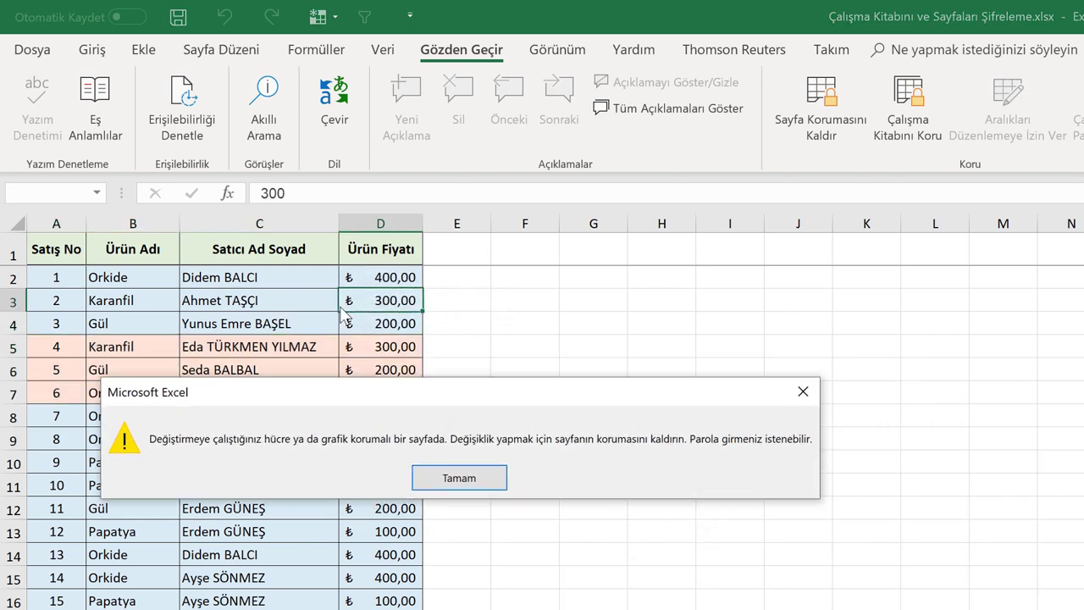
{"action": "left_click", "coordinate": [460, 479]}
Step: Edit cells D5 and D6 inside Aralık1 without any warning
{"action": "double_click", "coordinate": [378, 345]}
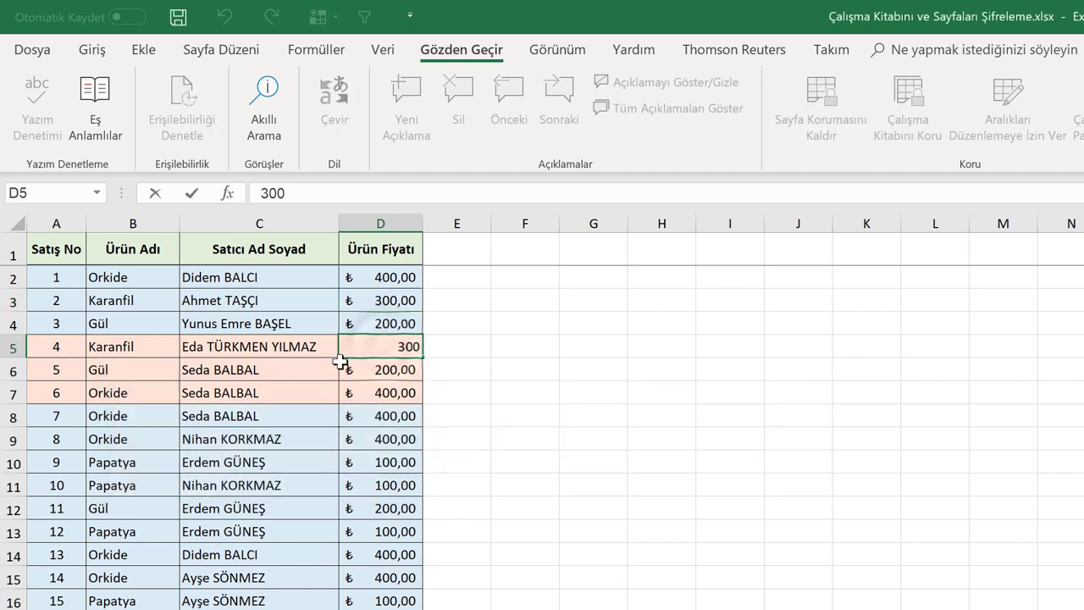
{"action": "left_click", "coordinate": [336, 367]}
{"action": "left_click", "coordinate": [258, 347]}
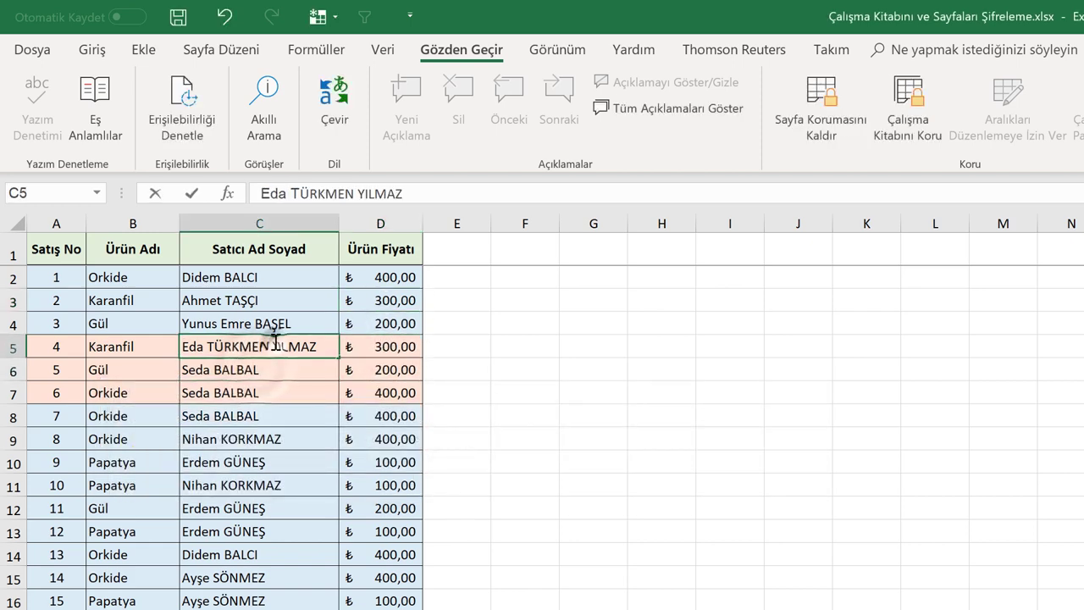
{"action": "double_click", "coordinate": [377, 367]}
{"action": "left_click", "coordinate": [347, 392]}
{"action": "left_click", "coordinate": [297, 392]}
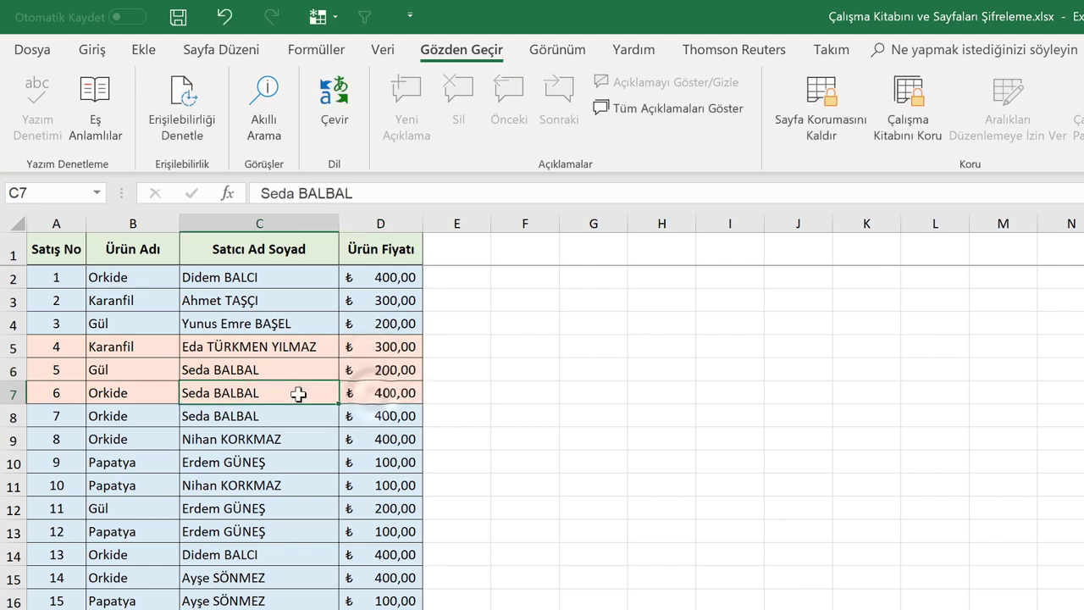
Step: Select seller cell C5, then empty cells beside the table
{"action": "left_click", "coordinate": [307, 345]}
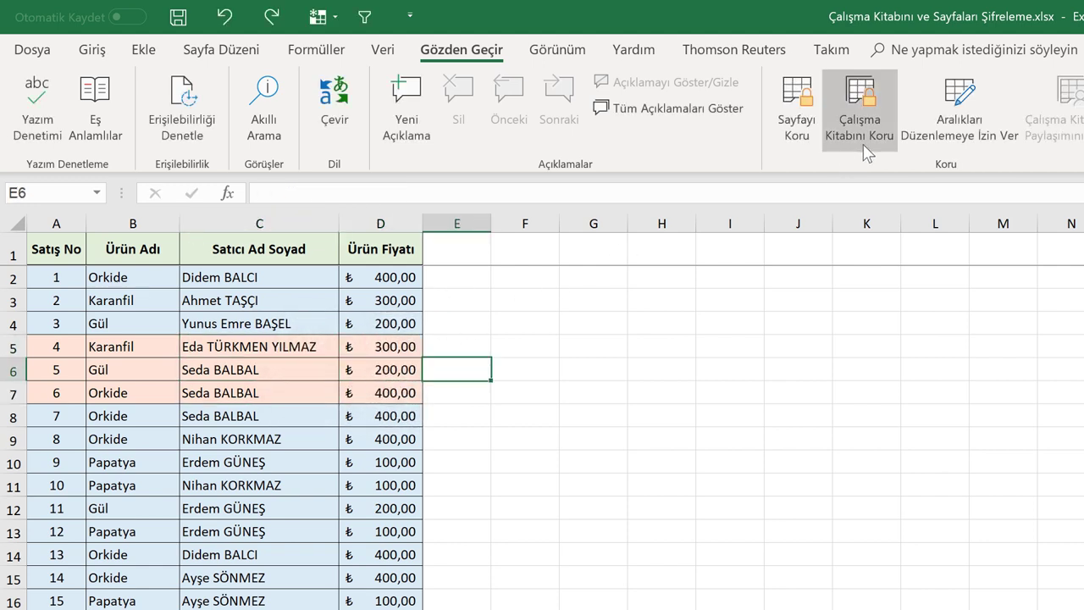
{"action": "left_click", "coordinate": [463, 308]}
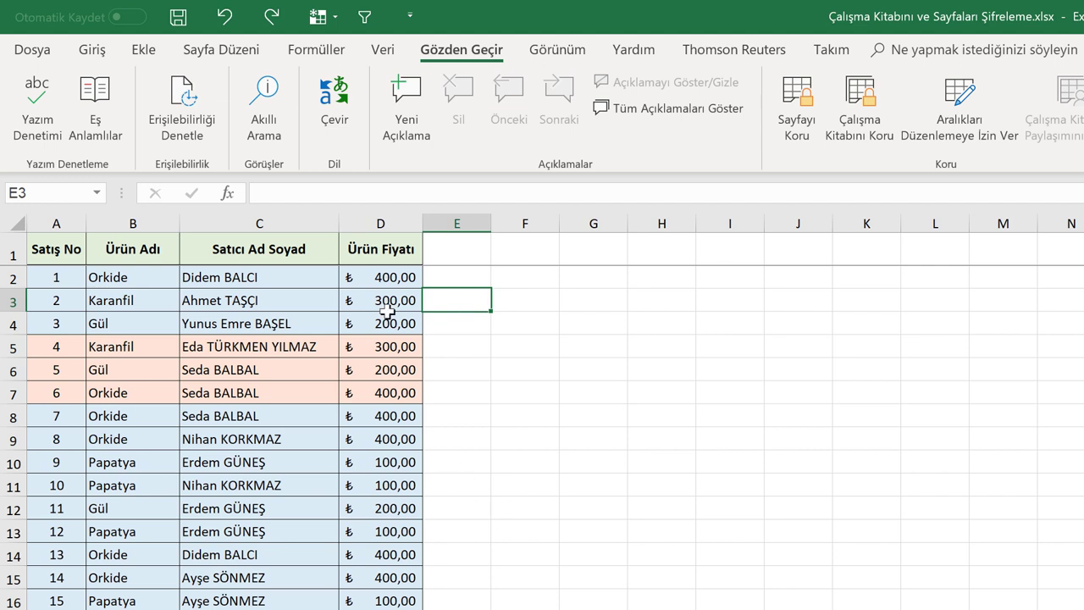
{"action": "left_click", "coordinate": [466, 326]}
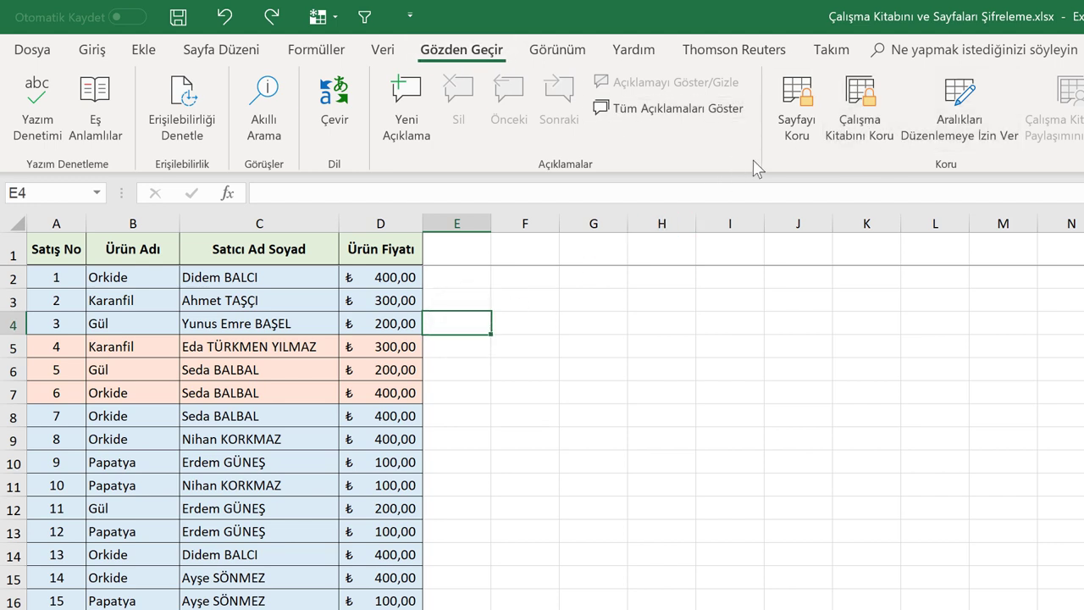
Step: Protect the workbook structure with a password and confirm it in the re-entry prompt
{"action": "left_click", "coordinate": [850, 129]}
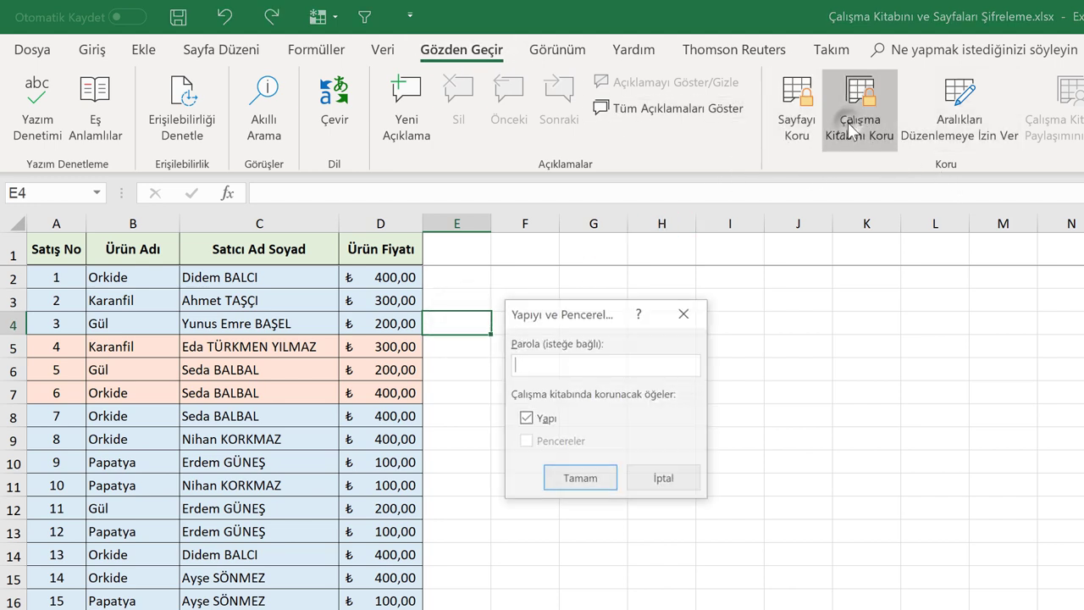
{"action": "left_click_drag", "start_coordinate": [520, 314], "coordinate": [486, 290]}
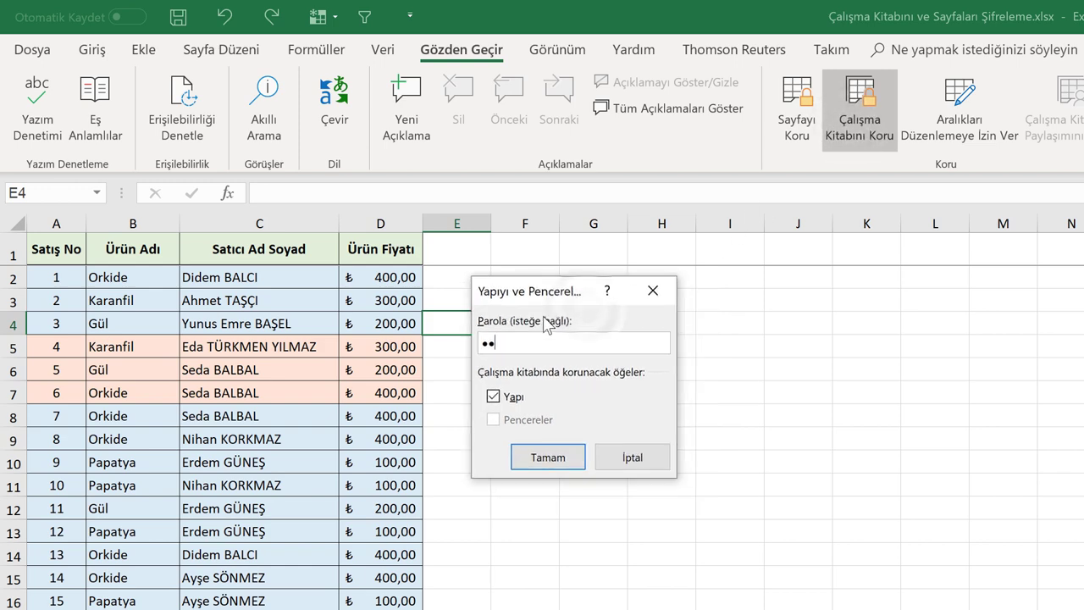
{"action": "left_click", "coordinate": [549, 453]}
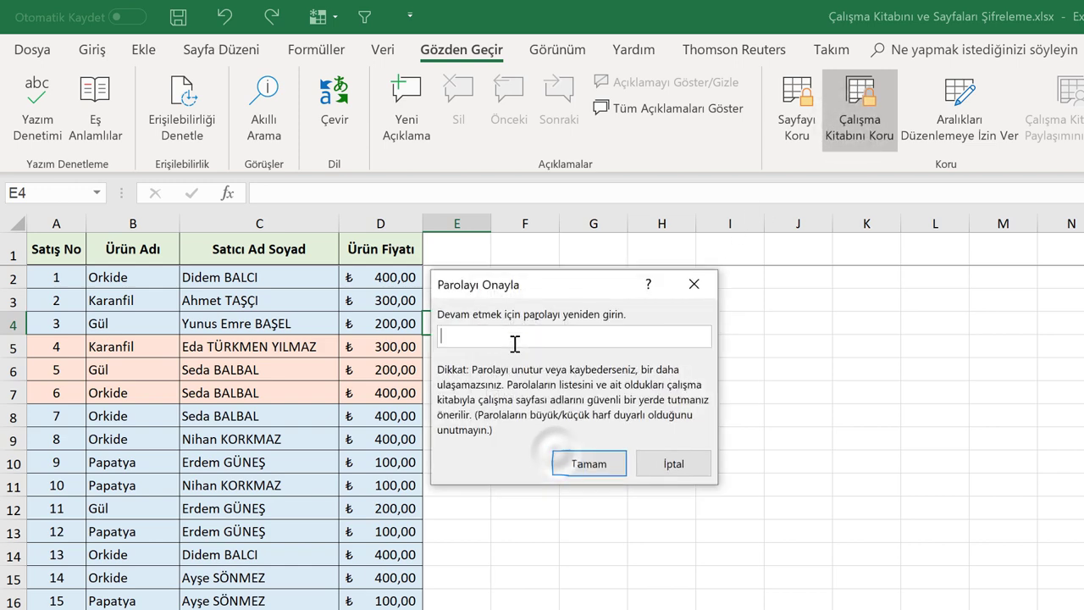
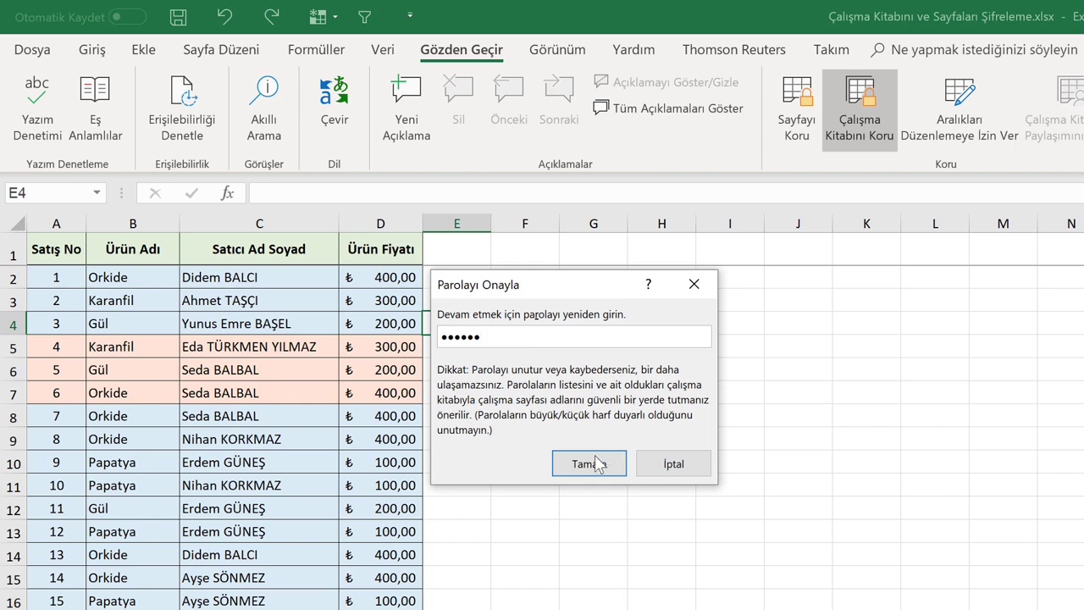
{"action": "left_click", "coordinate": [597, 464]}
Step: Edit price cell D2 to check that the table's cells remain editable
{"action": "left_click", "coordinate": [385, 252]}
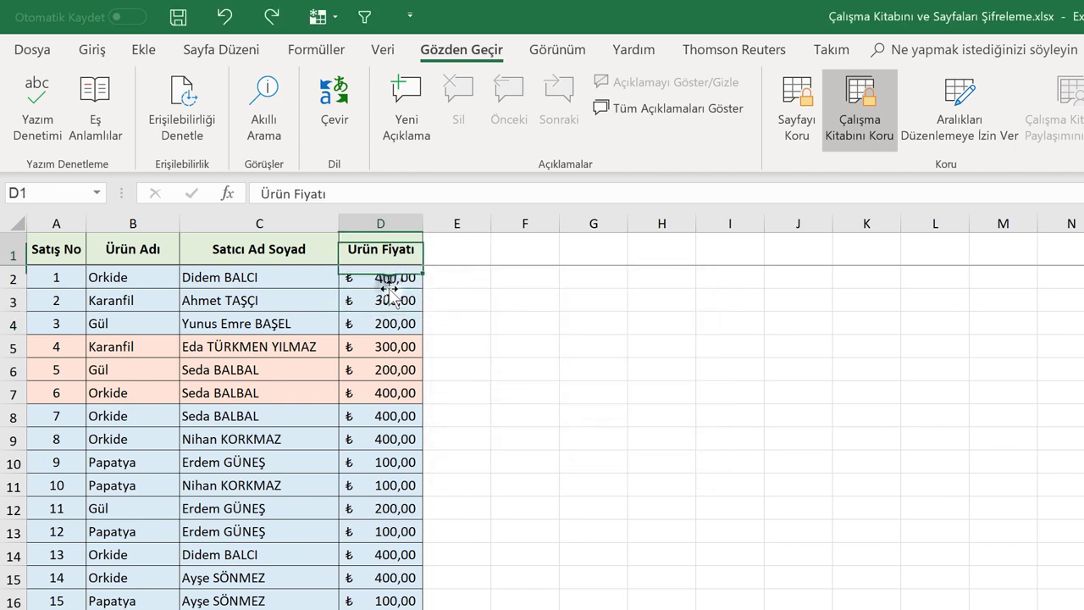
{"action": "double_click", "coordinate": [386, 278]}
{"action": "left_click", "coordinate": [462, 309]}
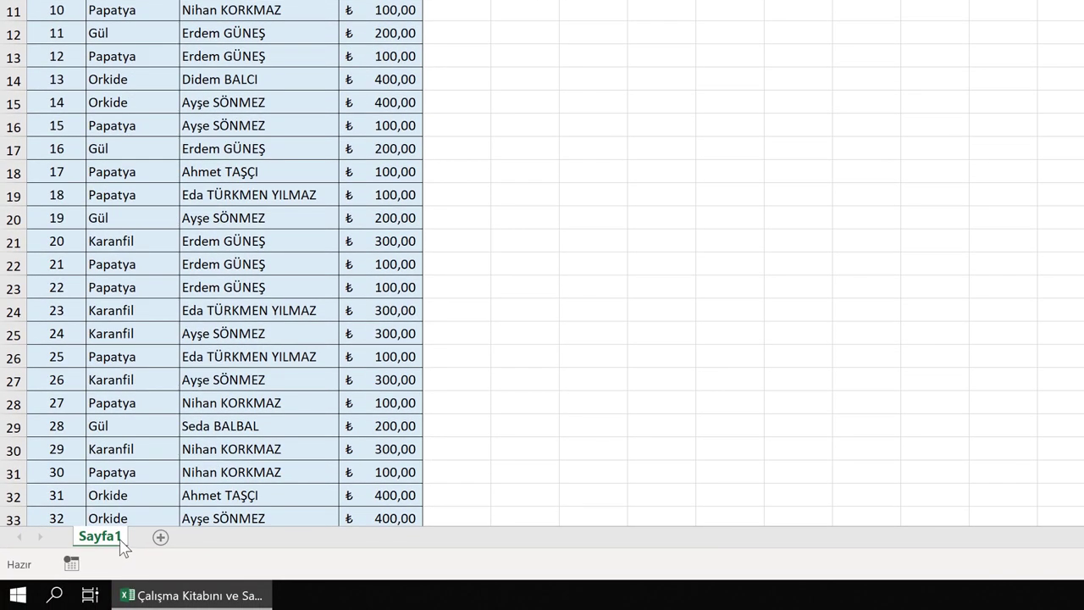
{"action": "right_click", "coordinate": [119, 539]}
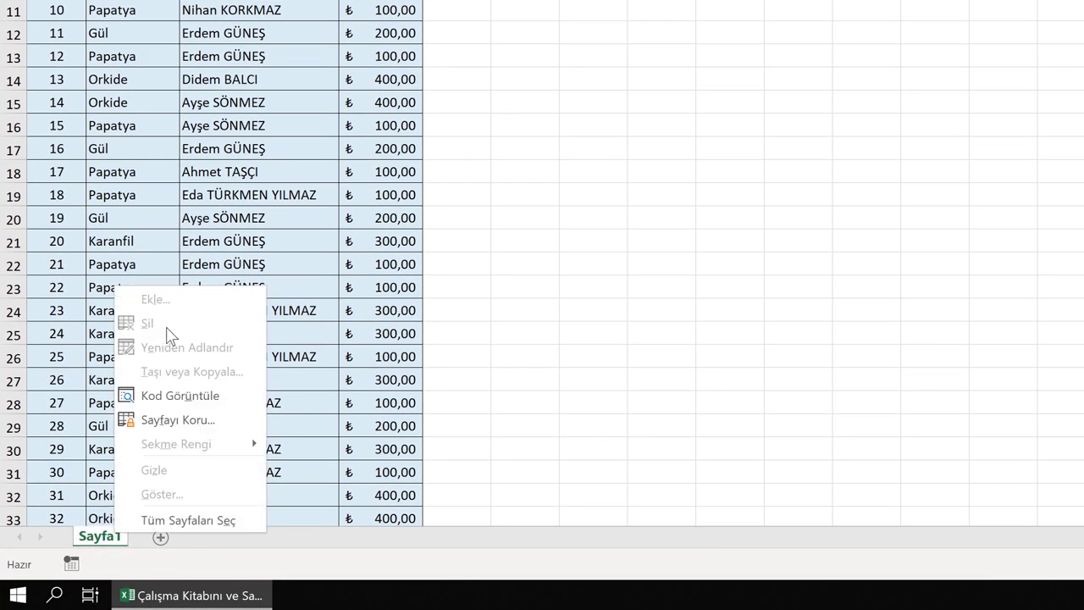
{"action": "left_click", "coordinate": [95, 538]}
{"action": "double_click", "coordinate": [95, 539]}
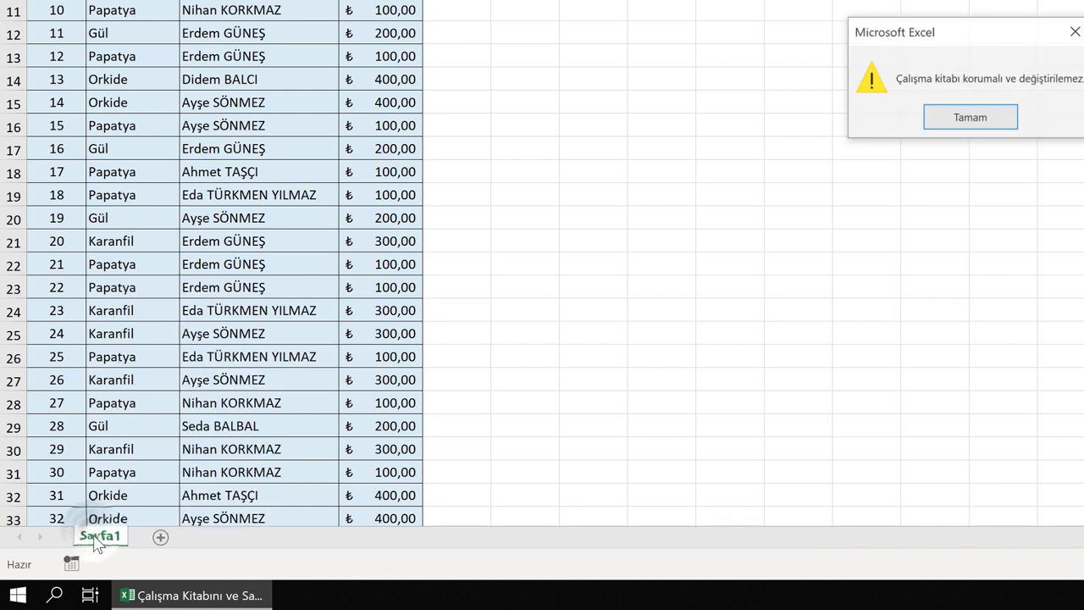
{"action": "left_click_drag", "start_coordinate": [915, 32], "coordinate": [152, 393]}
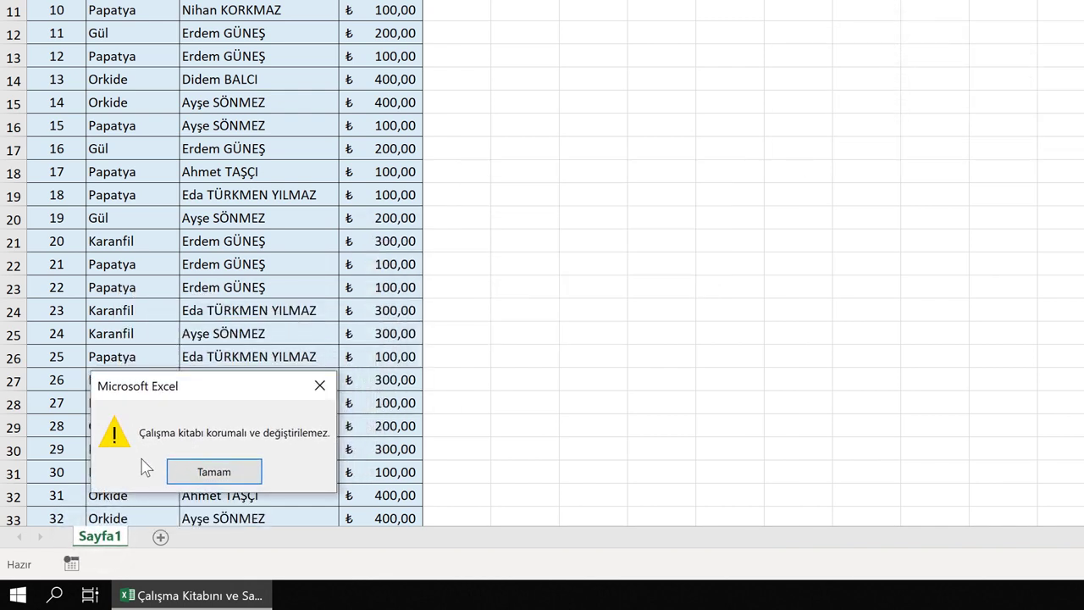
{"action": "left_click", "coordinate": [222, 478]}
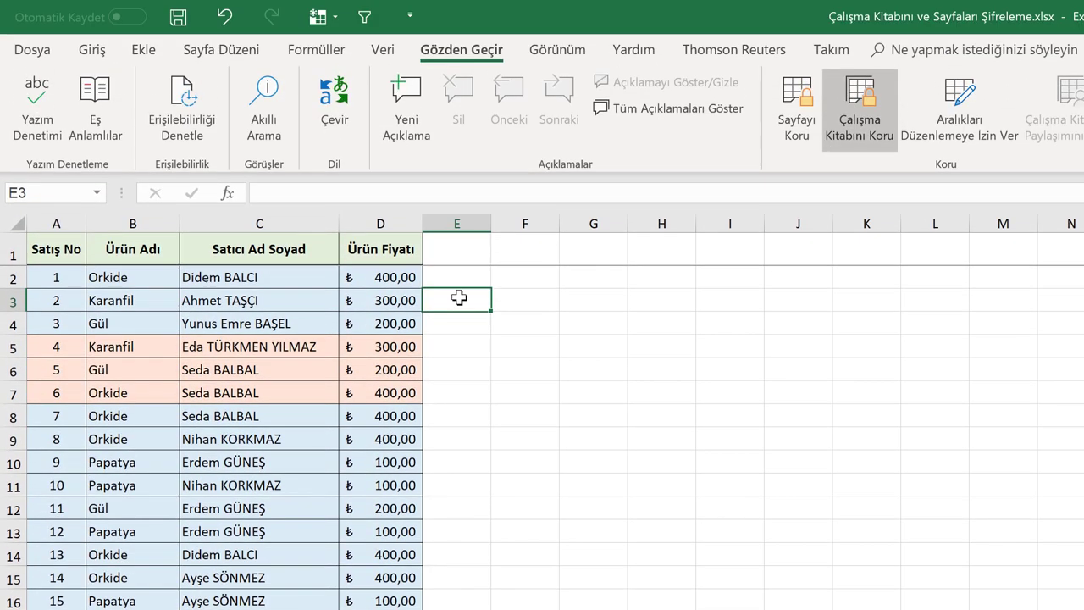
Step: Remove the workbook structure protection by entering its password
{"action": "left_click", "coordinate": [464, 279]}
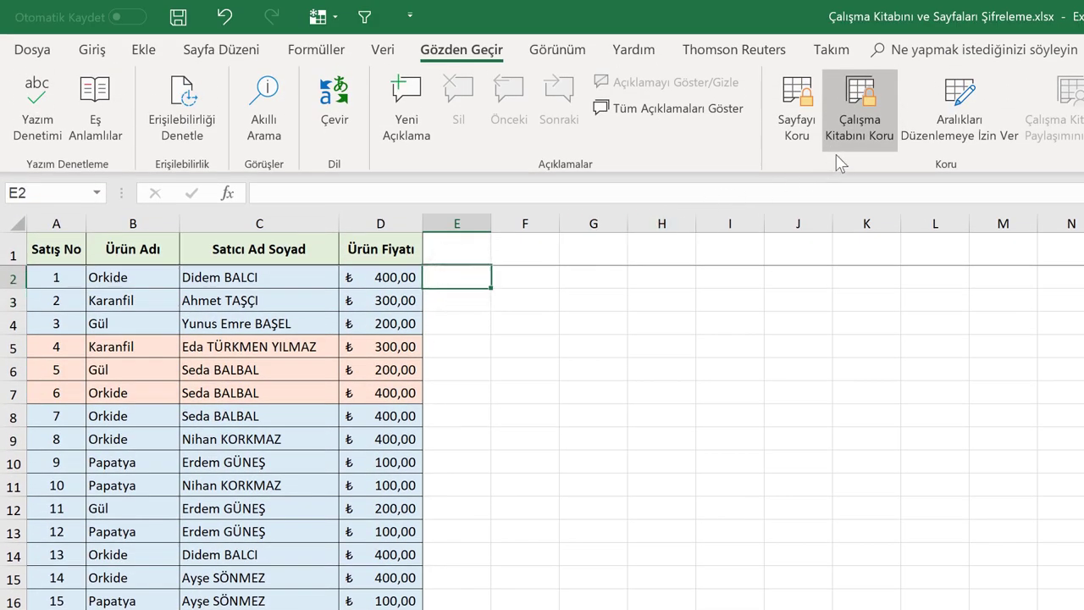
{"action": "left_click", "coordinate": [855, 122]}
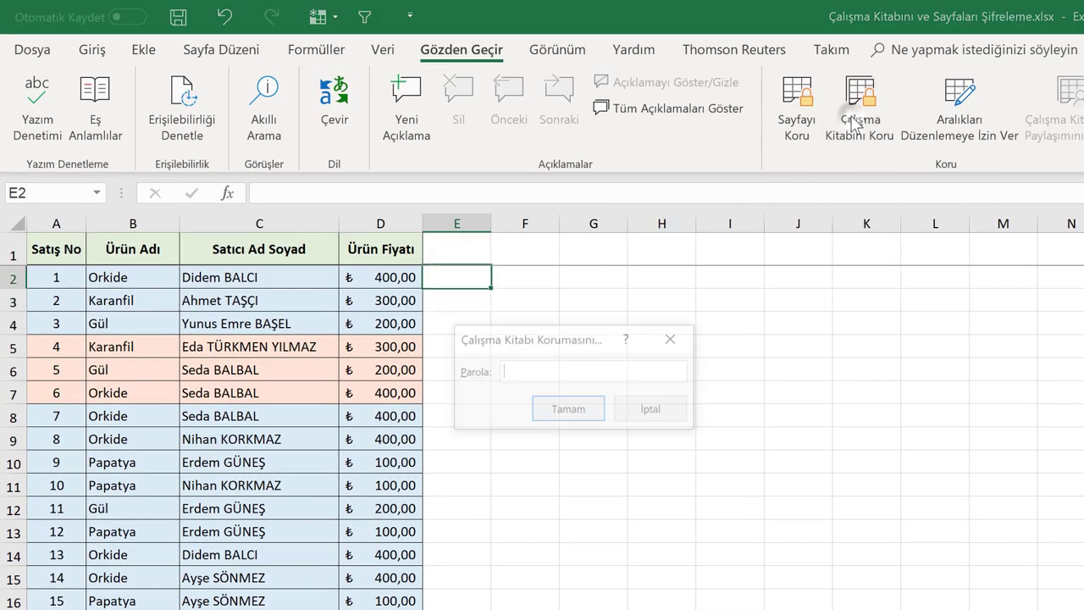
{"action": "left_click_drag", "start_coordinate": [511, 323], "coordinate": [513, 311]}
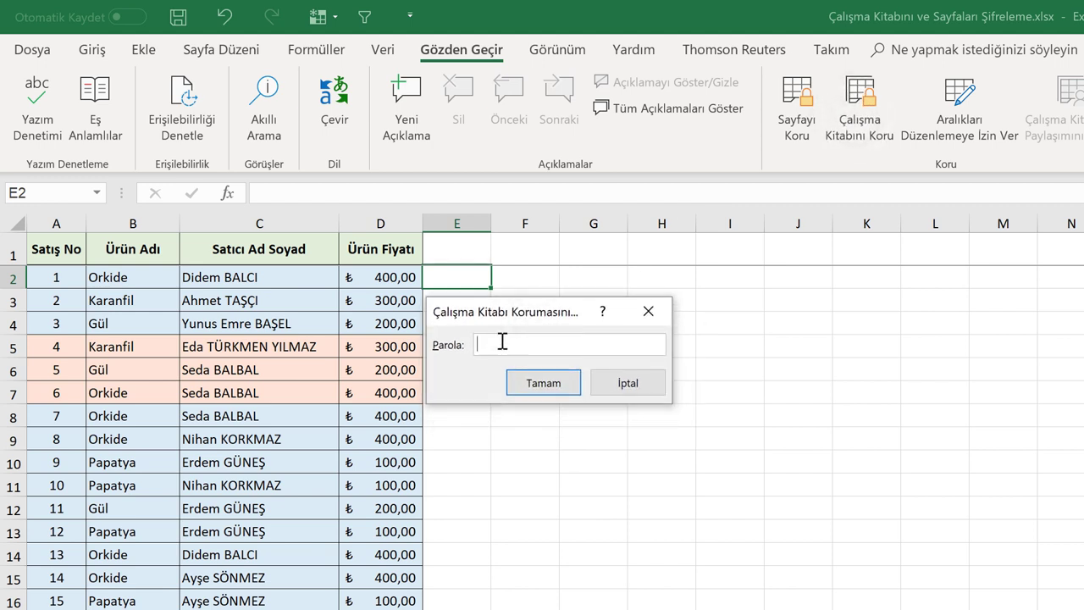
{"action": "left_click", "coordinate": [515, 378]}
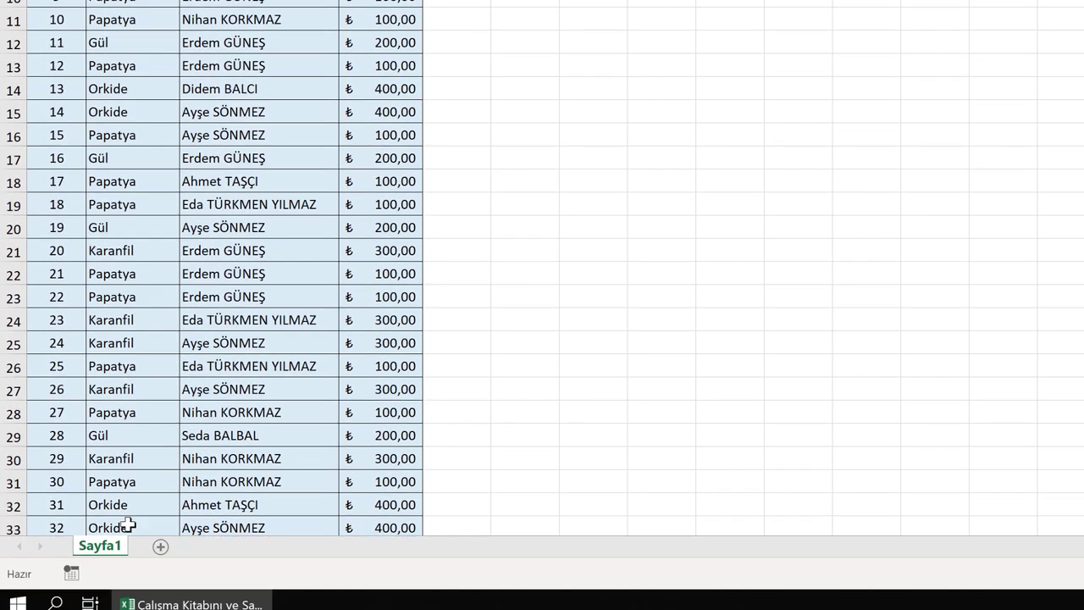
Step: Check that the Sayfa1 tab can be renamed again, leaving its name unchanged
{"action": "right_click", "coordinate": [102, 535]}
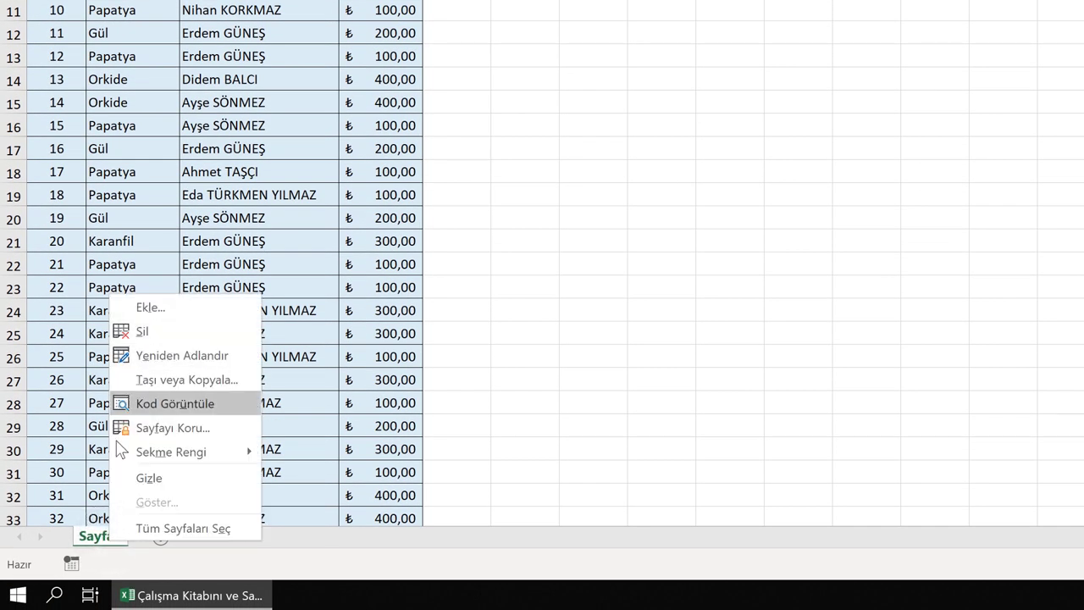
{"action": "left_click", "coordinate": [91, 538]}
{"action": "double_click", "coordinate": [91, 538]}
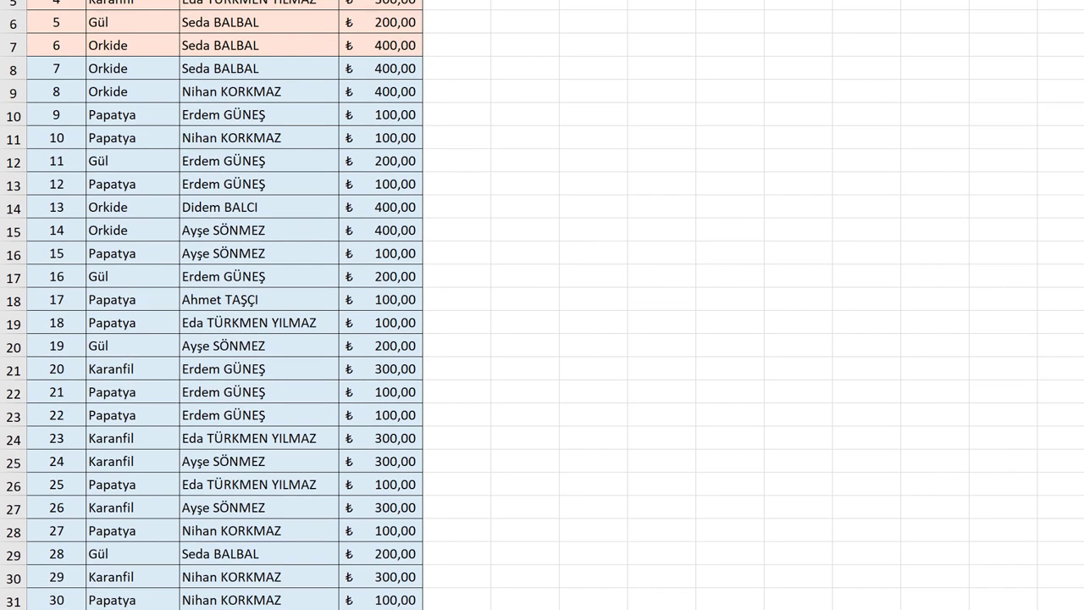
{"action": "left_click", "coordinate": [471, 295]}
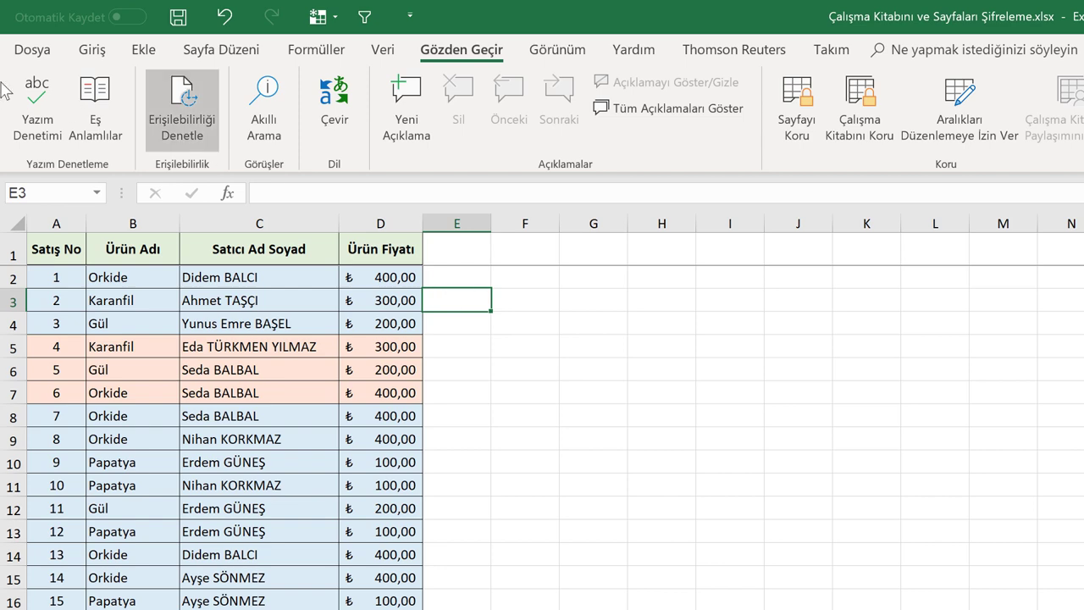
Step: Choose Protect Workbook > Encrypt with Password on the File > Info page
{"action": "left_click", "coordinate": [30, 51]}
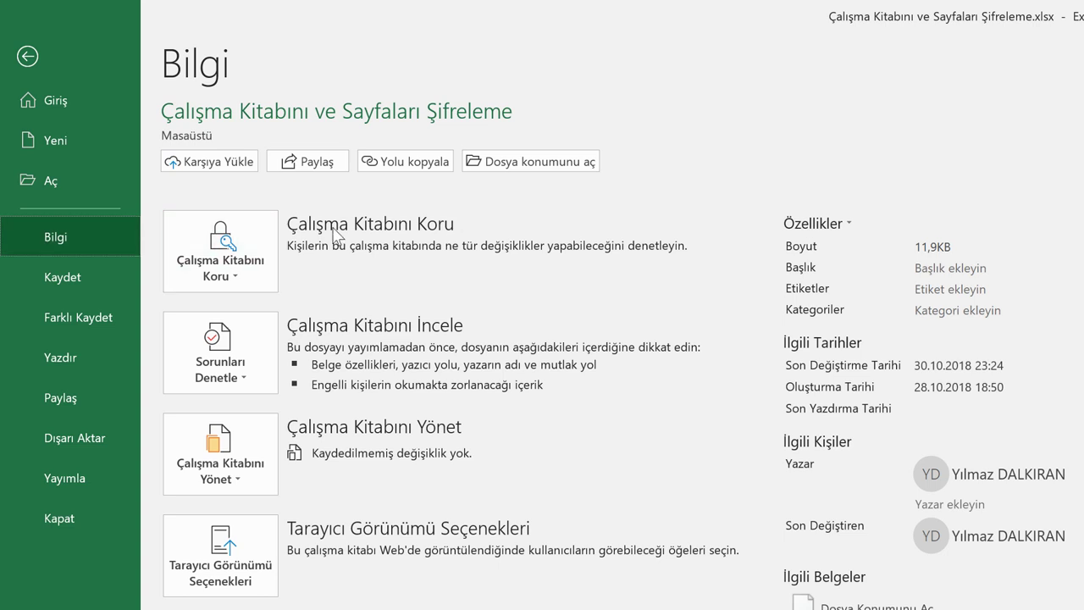
{"action": "left_click", "coordinate": [242, 270]}
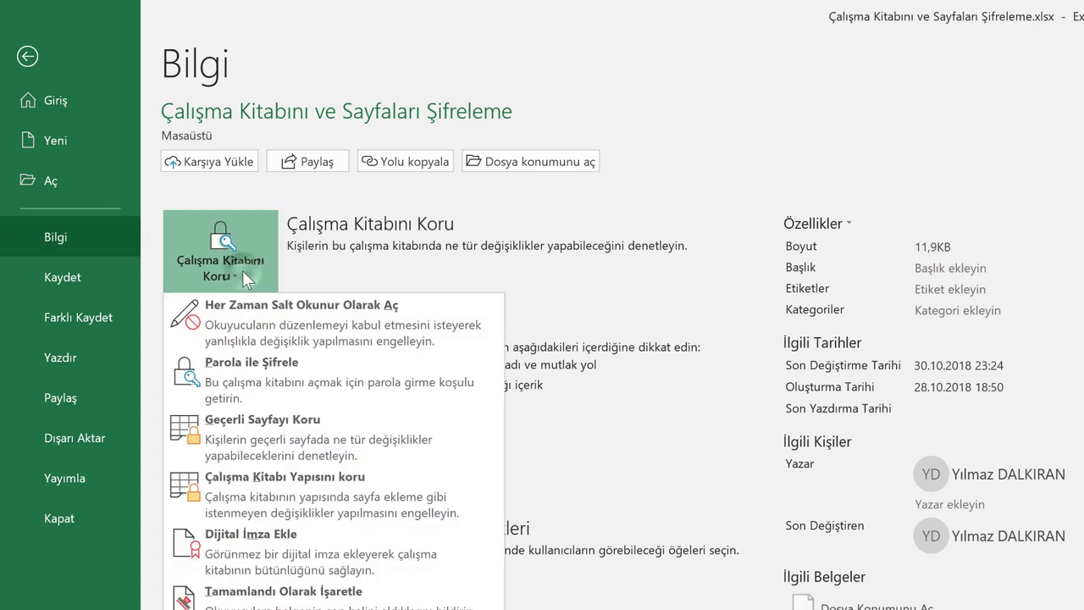
{"action": "left_click", "coordinate": [262, 374]}
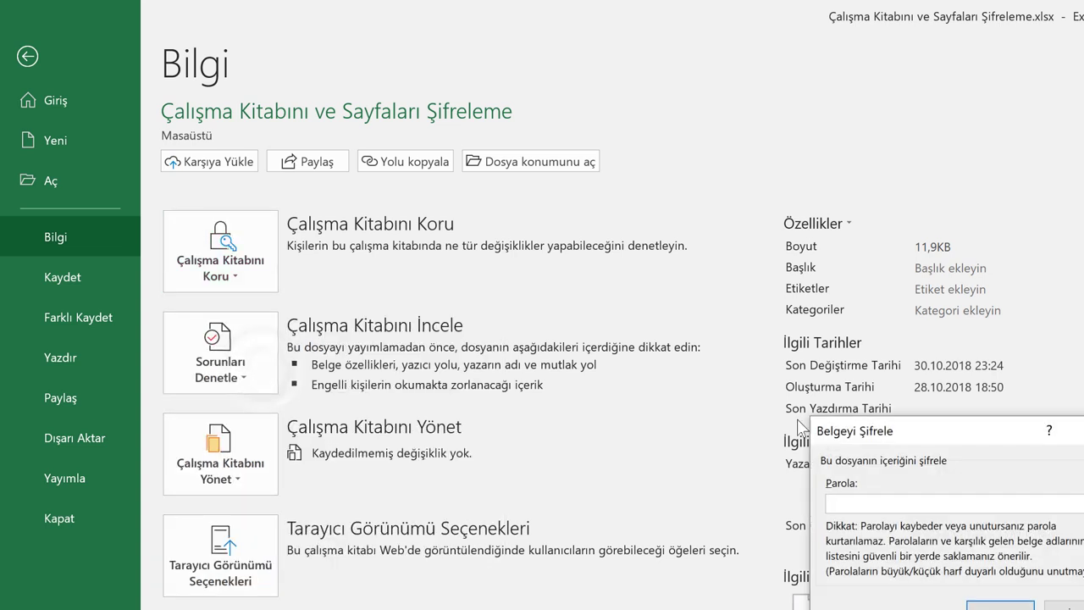
Step: Set and confirm the workbook's opening password, then close the workbook
{"action": "left_click_drag", "start_coordinate": [337, 279], "coordinate": [331, 273]}
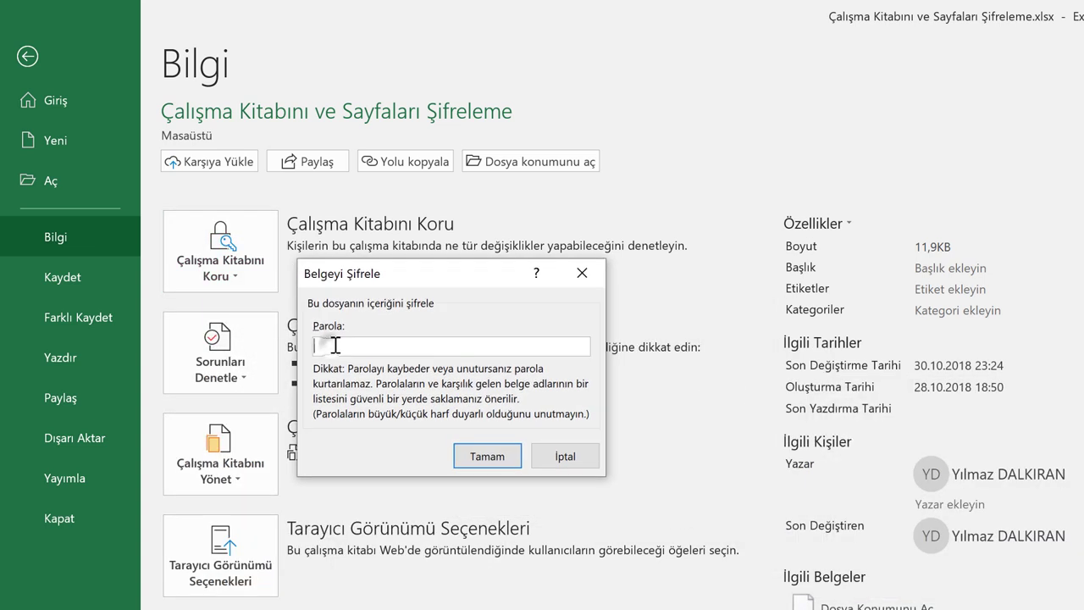
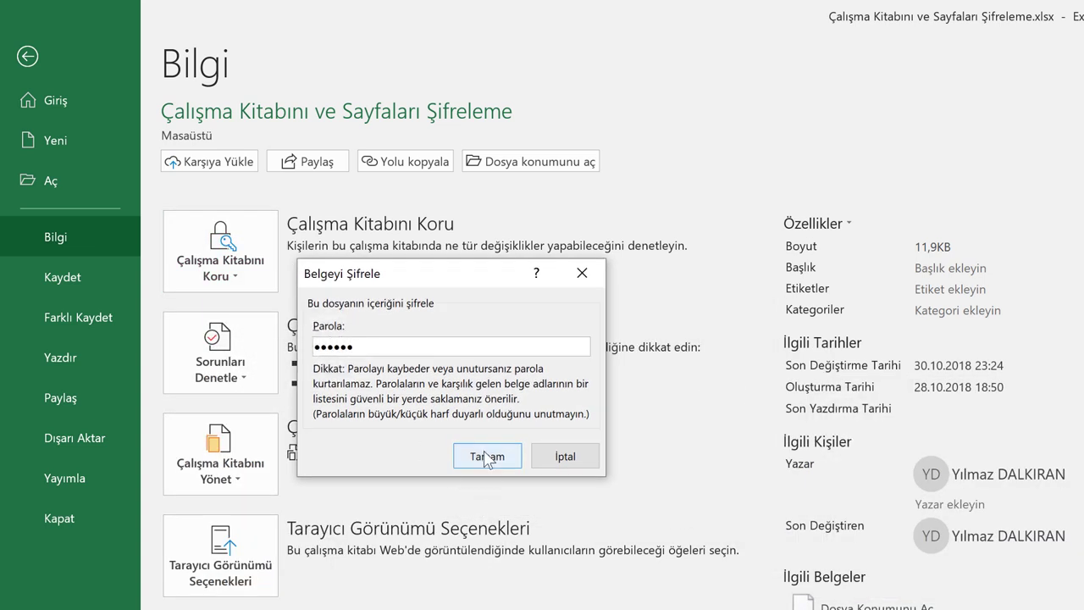
{"action": "left_click", "coordinate": [486, 455]}
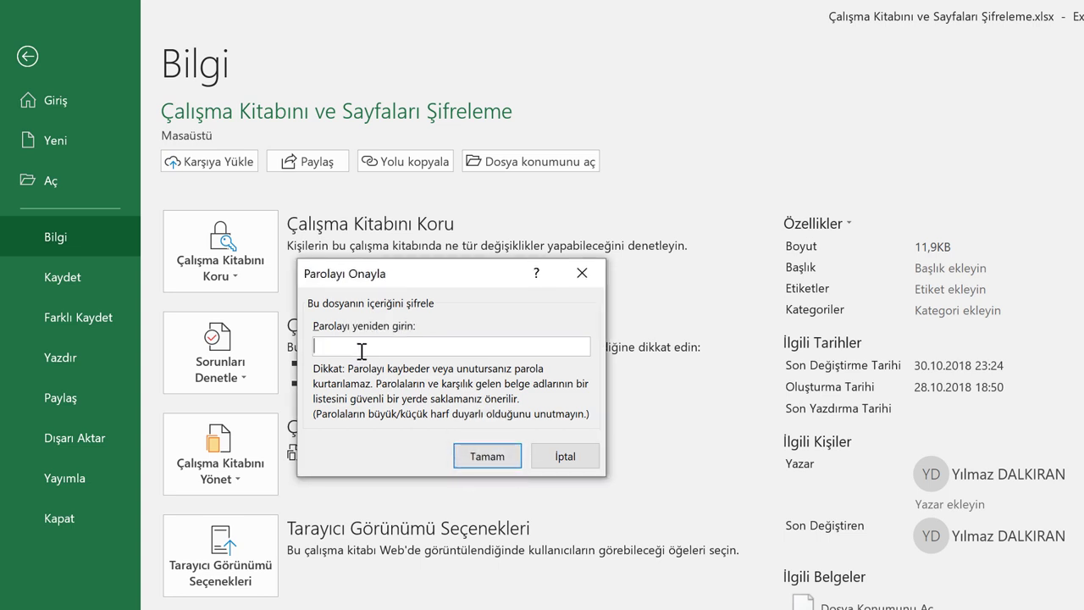
{"action": "left_click", "coordinate": [478, 455]}
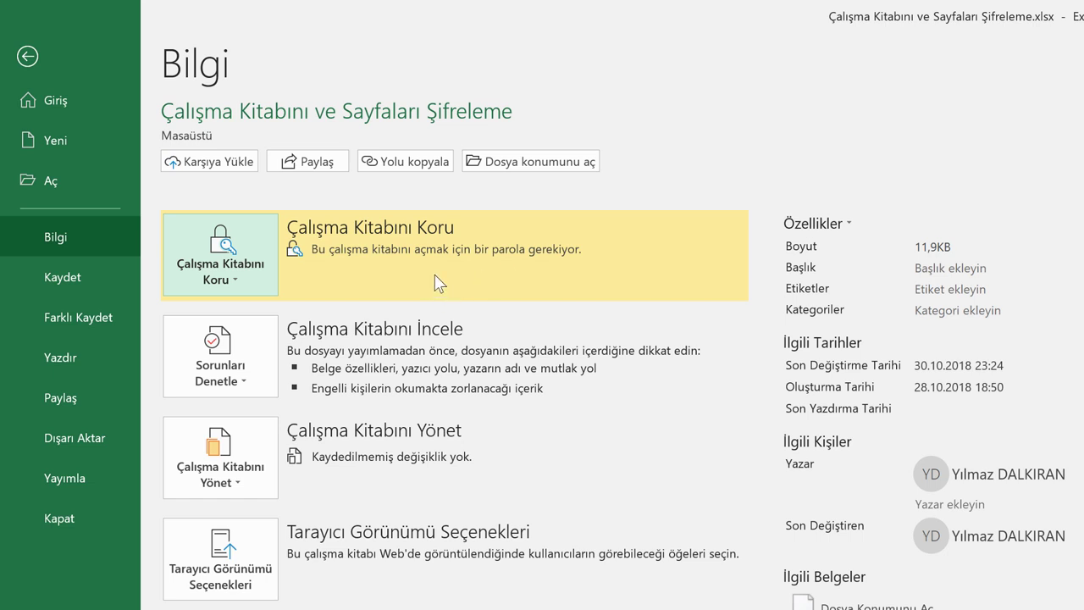
{"action": "left_click", "coordinate": [86, 510]}
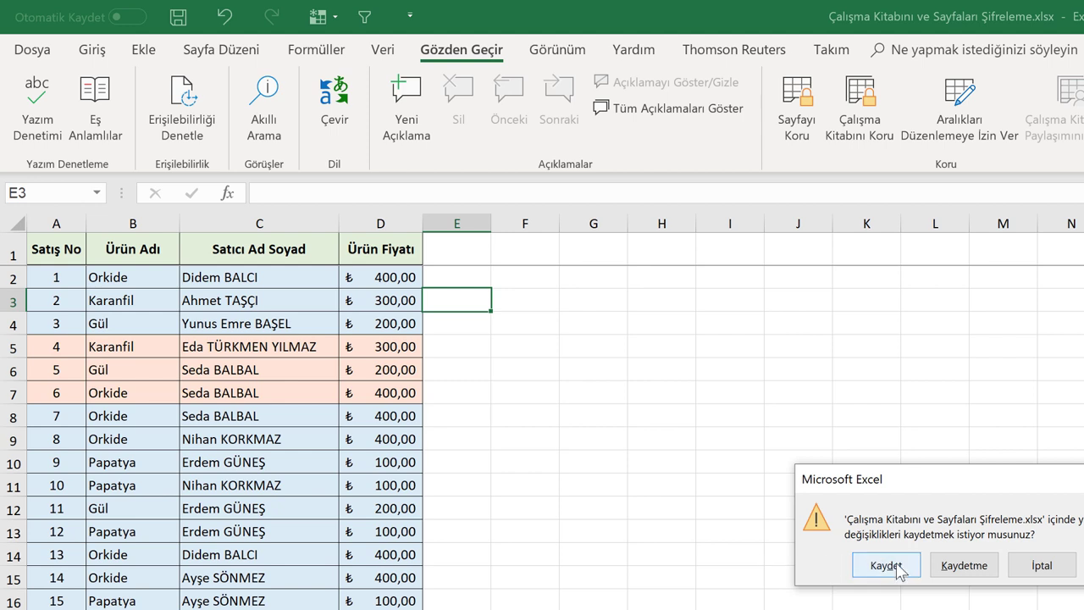
Step: Save changes on closing, then reopen the workbook file from the desktop
{"action": "left_click", "coordinate": [897, 565]}
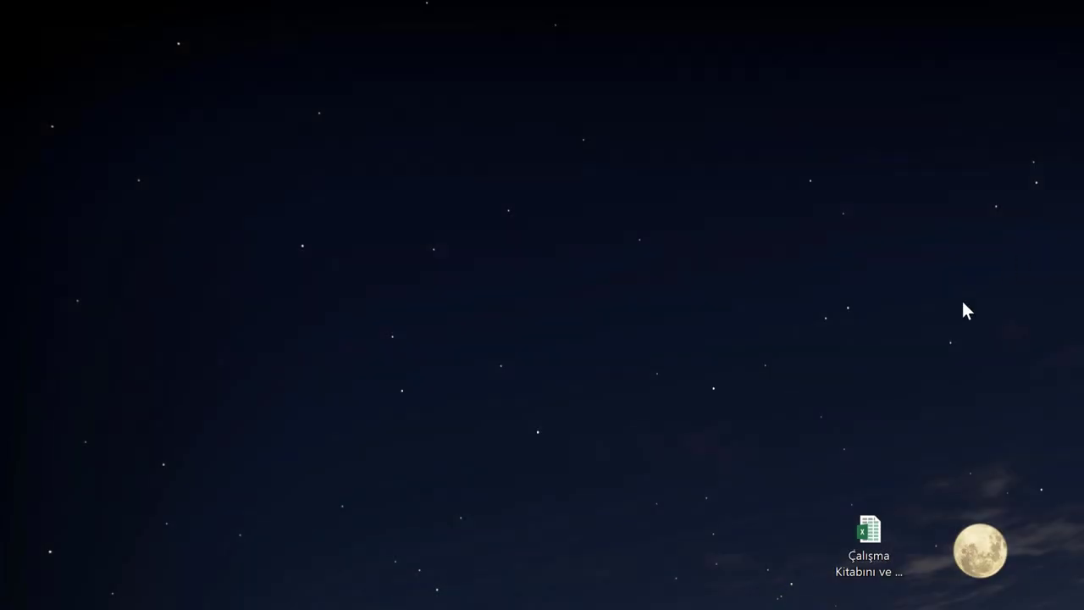
{"action": "left_click", "coordinate": [671, 579]}
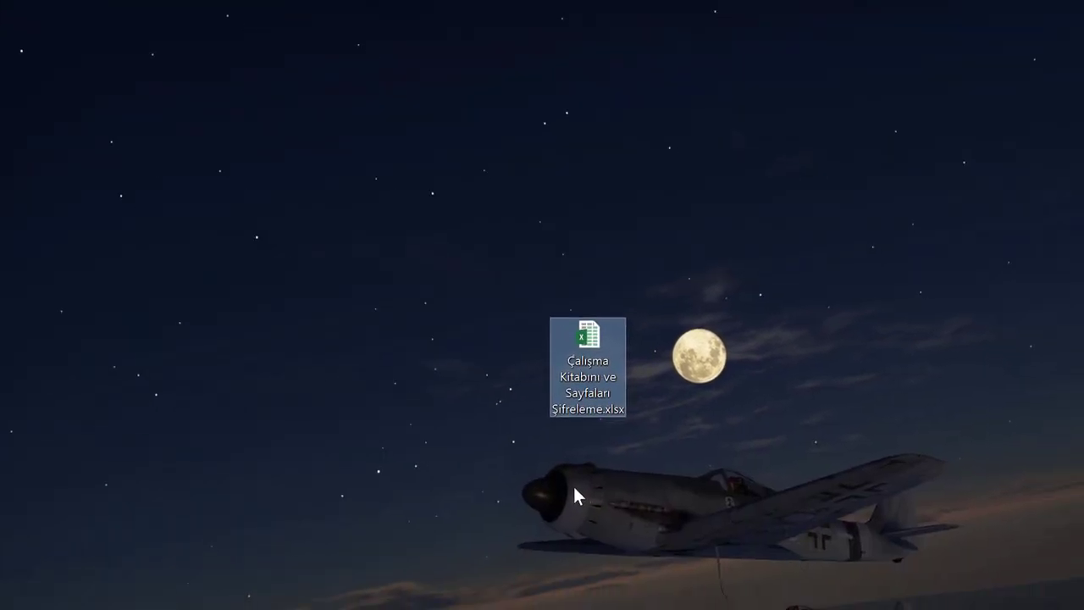
{"action": "double_click", "coordinate": [581, 342]}
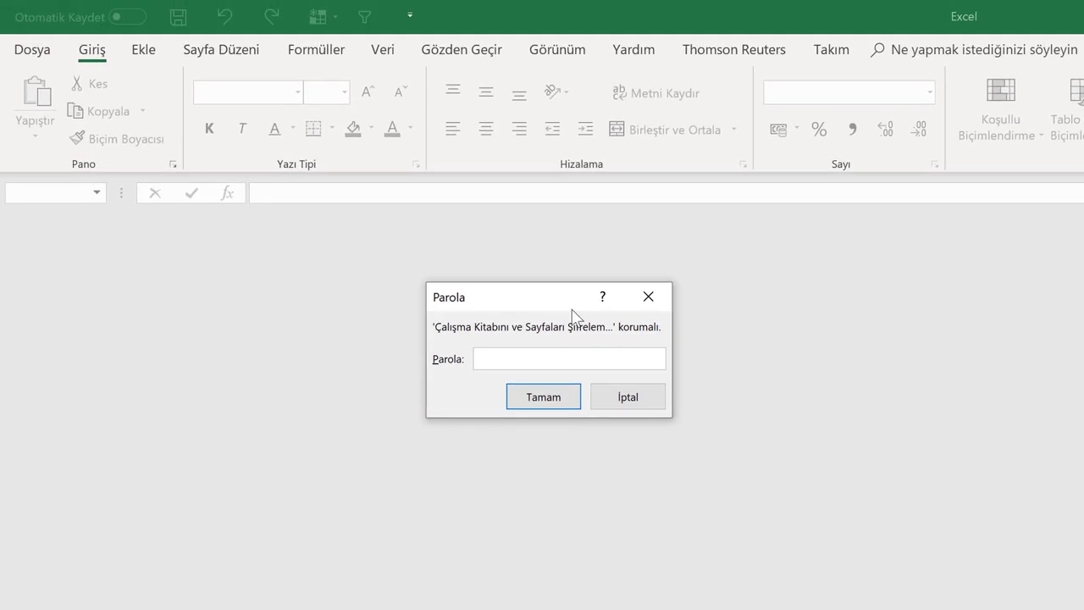
Step: Submit a wrong opening password and dismiss the resulting warning
{"action": "left_click_drag", "start_coordinate": [531, 297], "coordinate": [392, 238]}
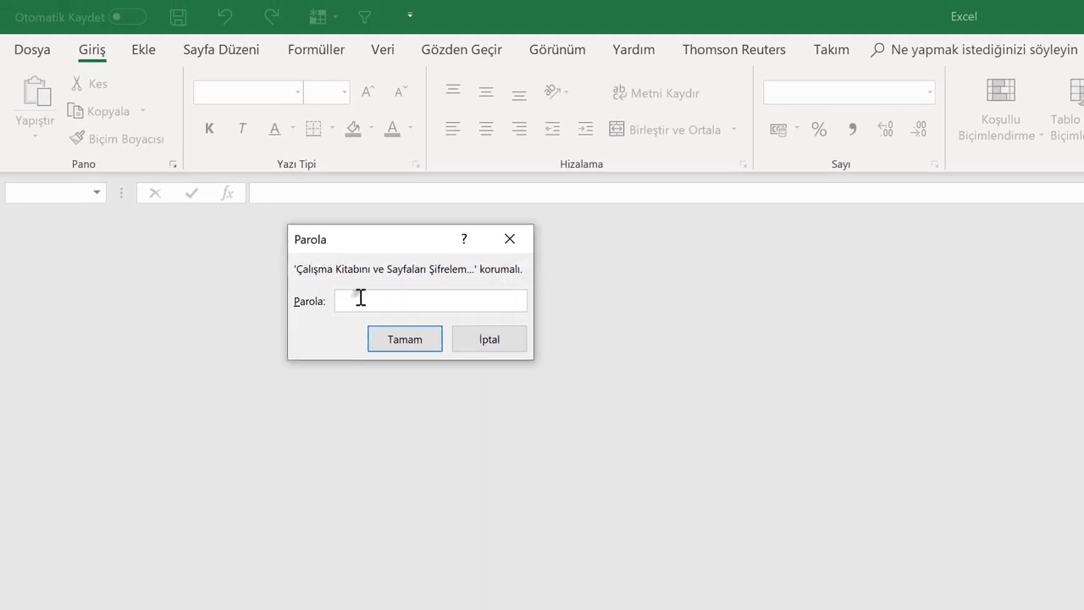
{"action": "left_click", "coordinate": [411, 338]}
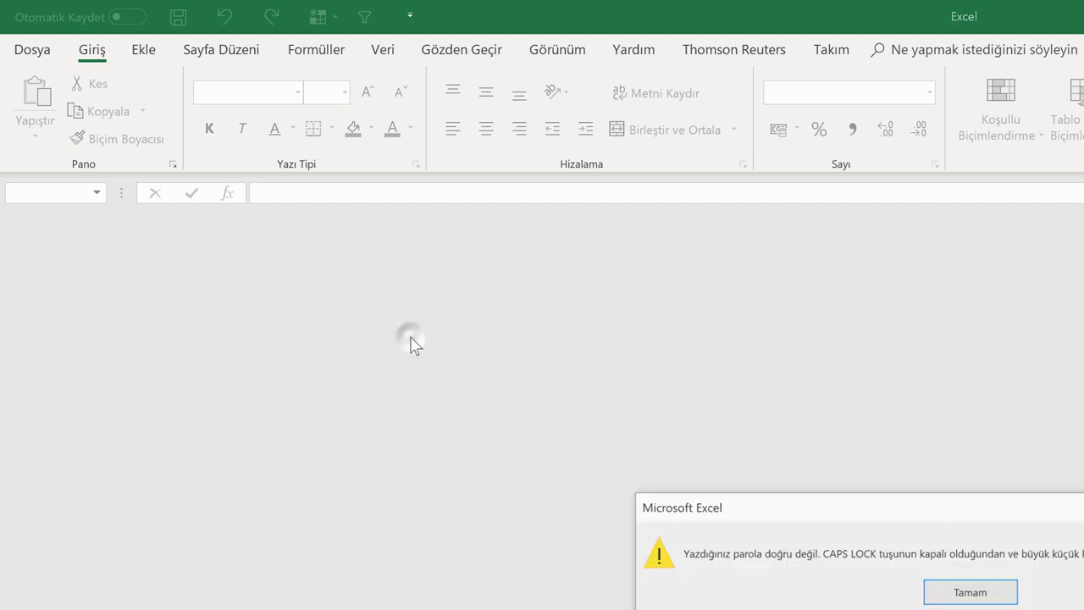
{"action": "left_click_drag", "start_coordinate": [465, 359], "coordinate": [258, 286]}
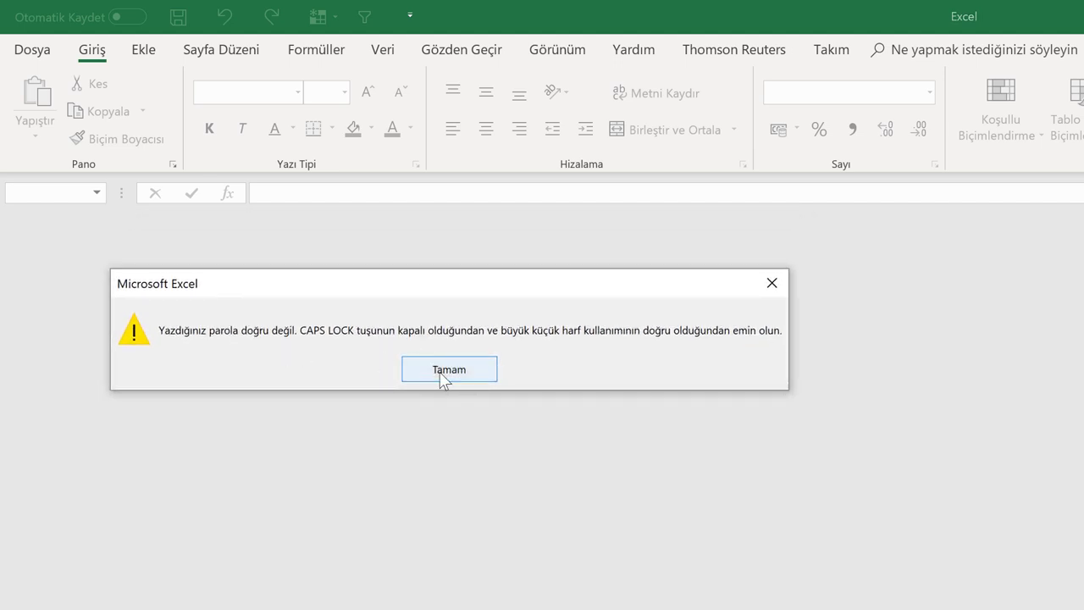
{"action": "left_click", "coordinate": [442, 375]}
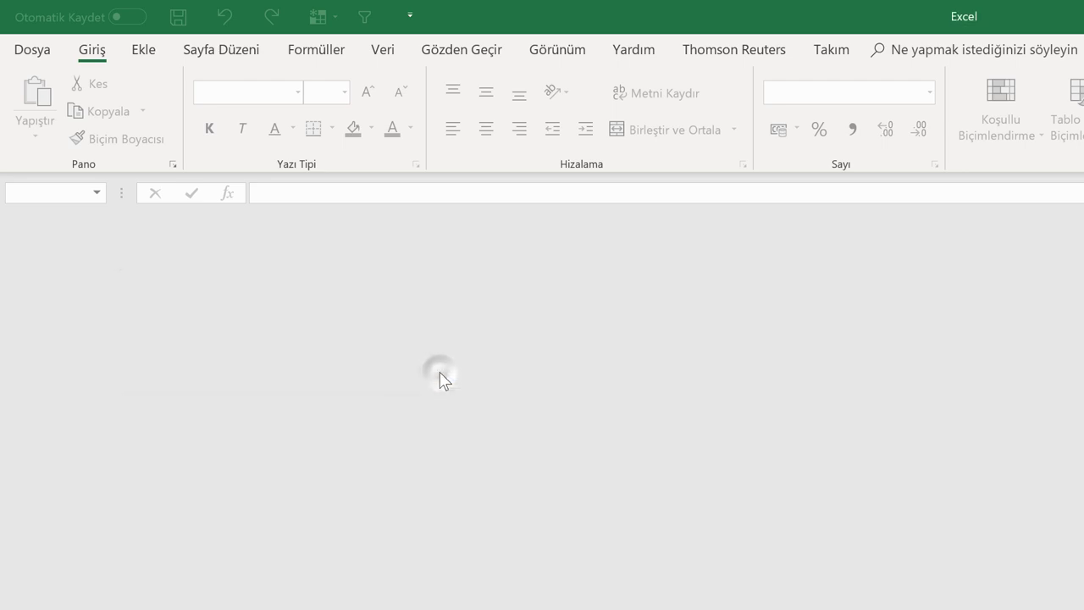
Step: Reopen Çalışma Kitabını ve Sayfaları Şifreleme.xlsx from recent files with the correct password
{"action": "left_click", "coordinate": [34, 51]}
{"action": "left_click", "coordinate": [535, 248]}
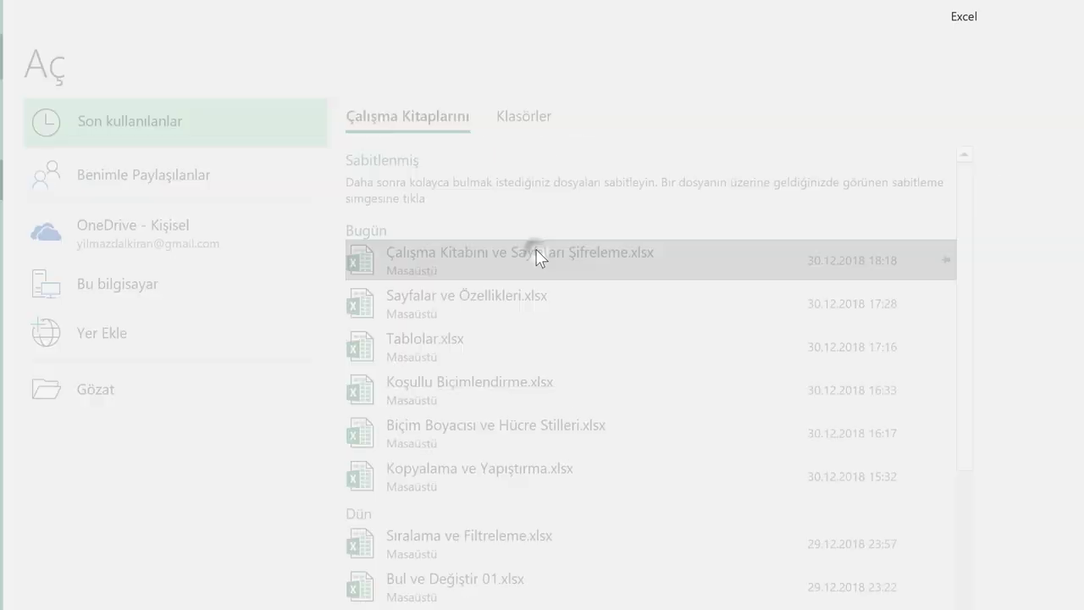
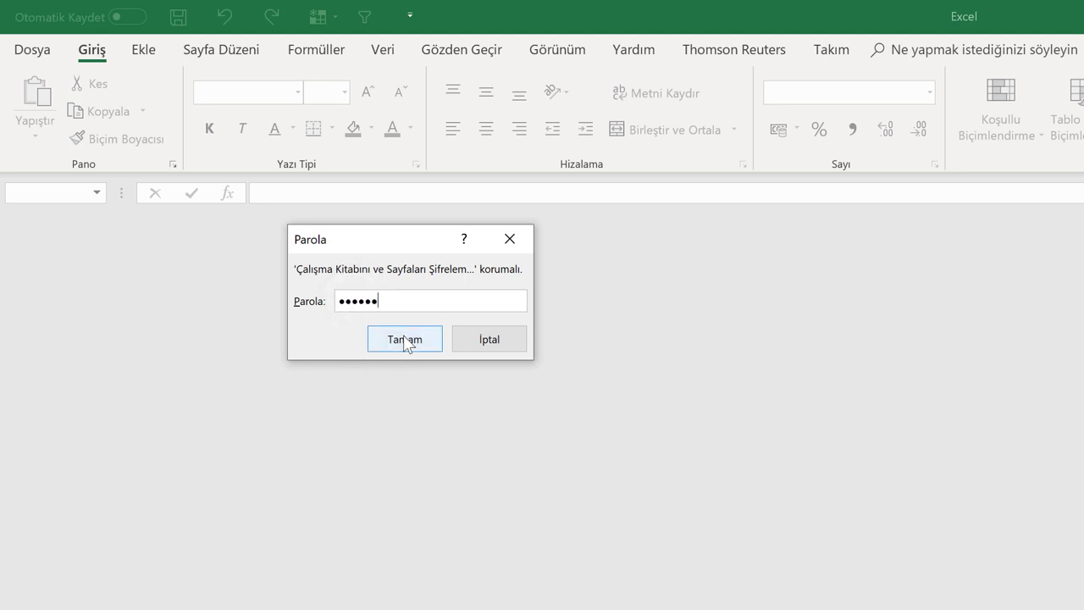
{"action": "left_click", "coordinate": [404, 340]}
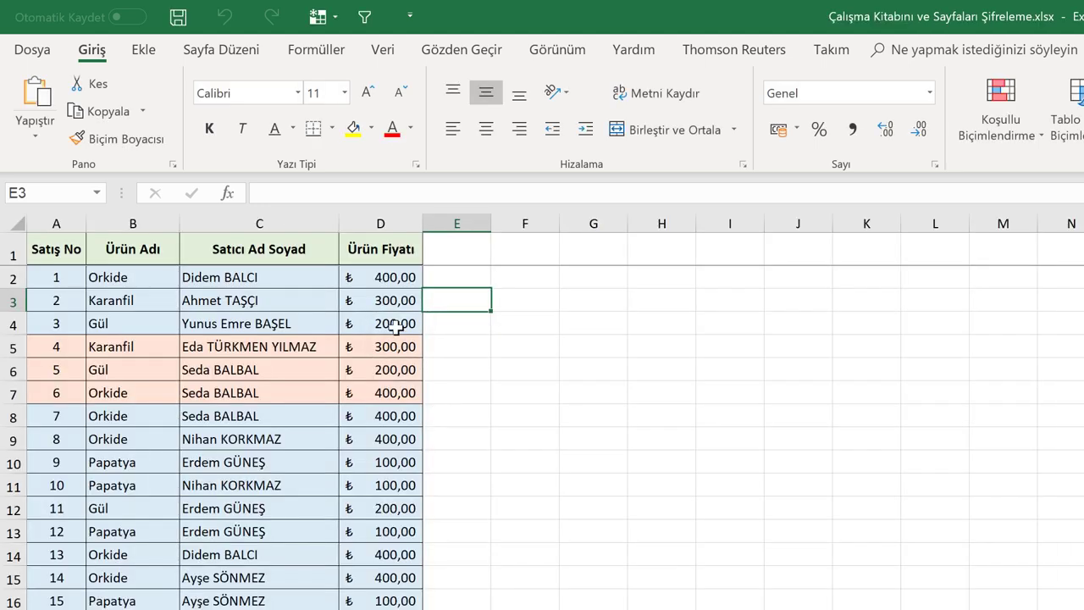
{"action": "left_click", "coordinate": [460, 351]}
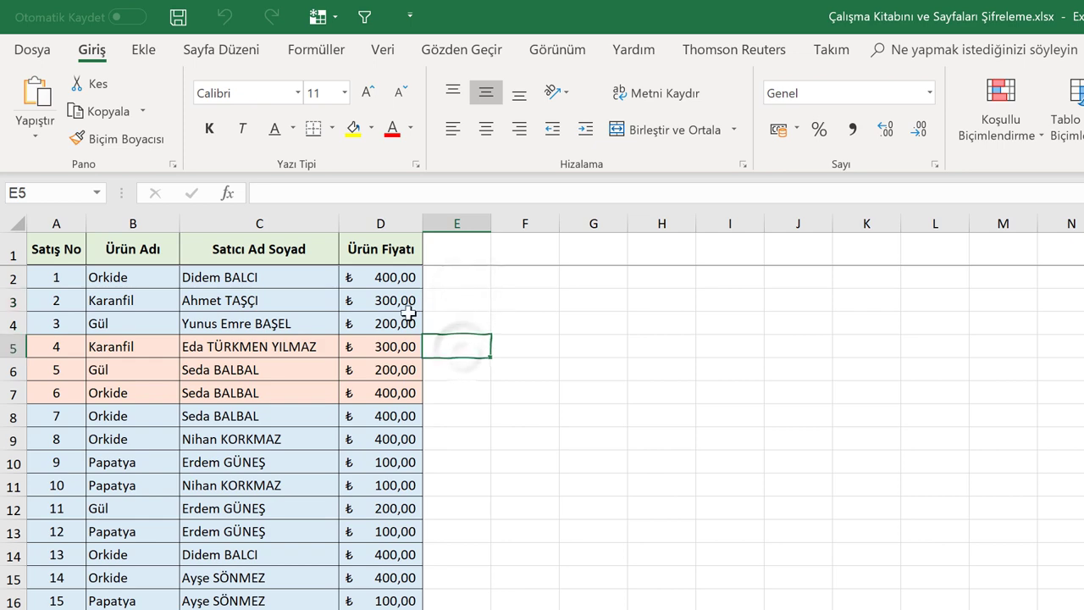
{"action": "left_click", "coordinate": [402, 286]}
{"action": "key", "text": "ctrl+Down"}
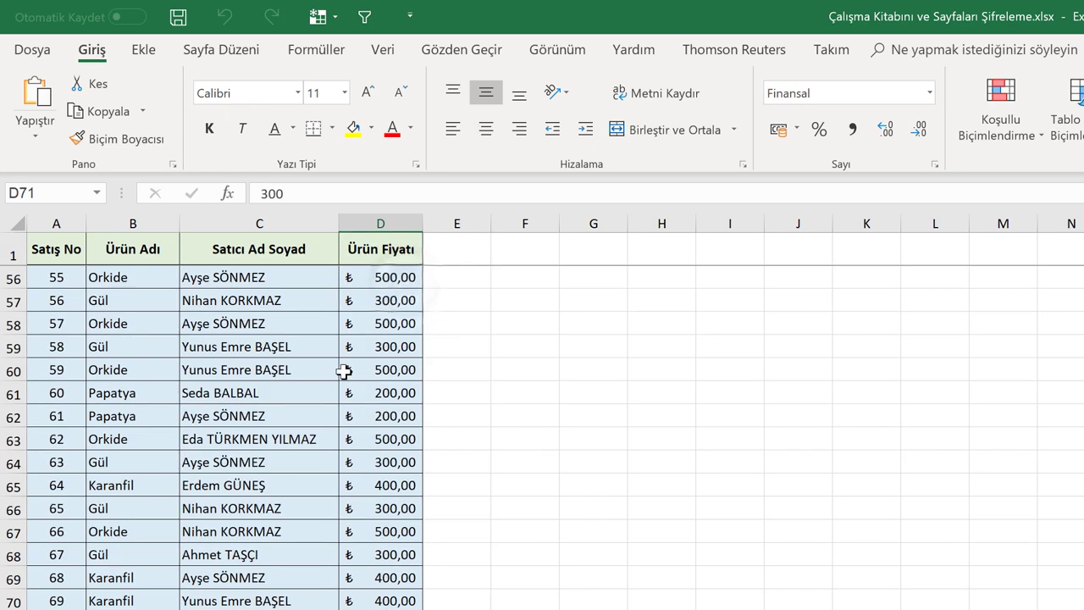
{"action": "scroll", "coordinate": [350, 372], "scroll_direction": "up", "scroll_amount": 14}
{"action": "scroll", "coordinate": [401, 309], "scroll_direction": "up", "scroll_amount": 4}
{"action": "double_click", "coordinate": [403, 309]}
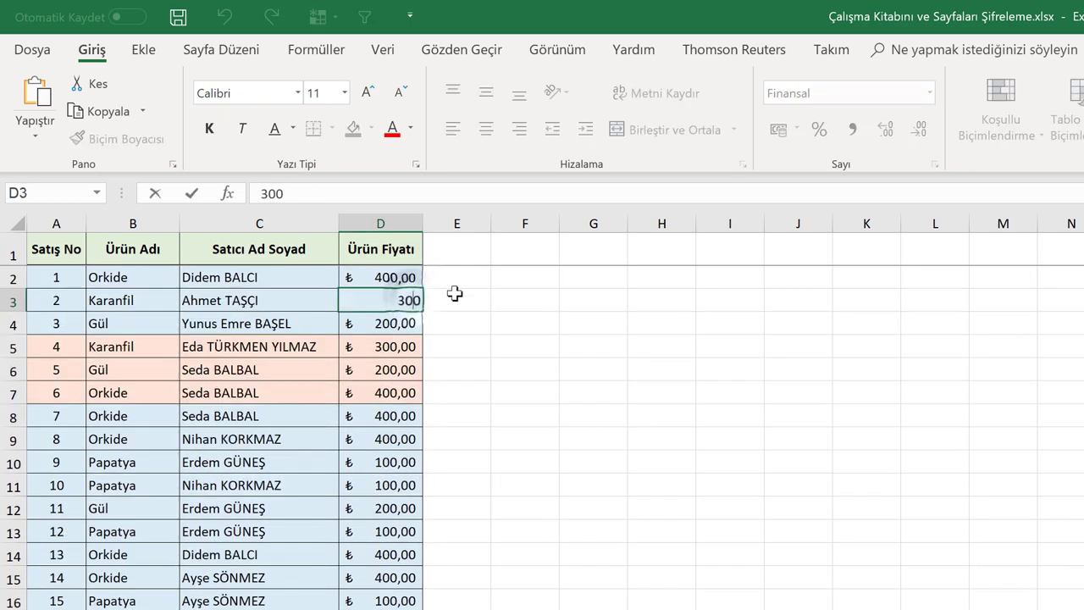
{"action": "left_click", "coordinate": [493, 284]}
{"action": "left_click", "coordinate": [479, 313]}
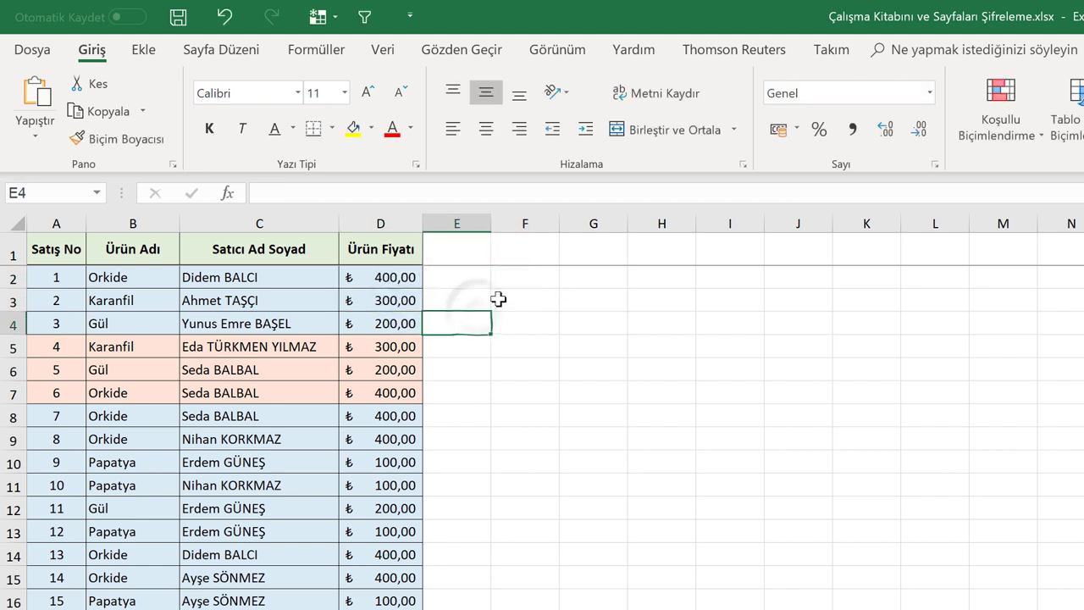
{"action": "left_click", "coordinate": [498, 299]}
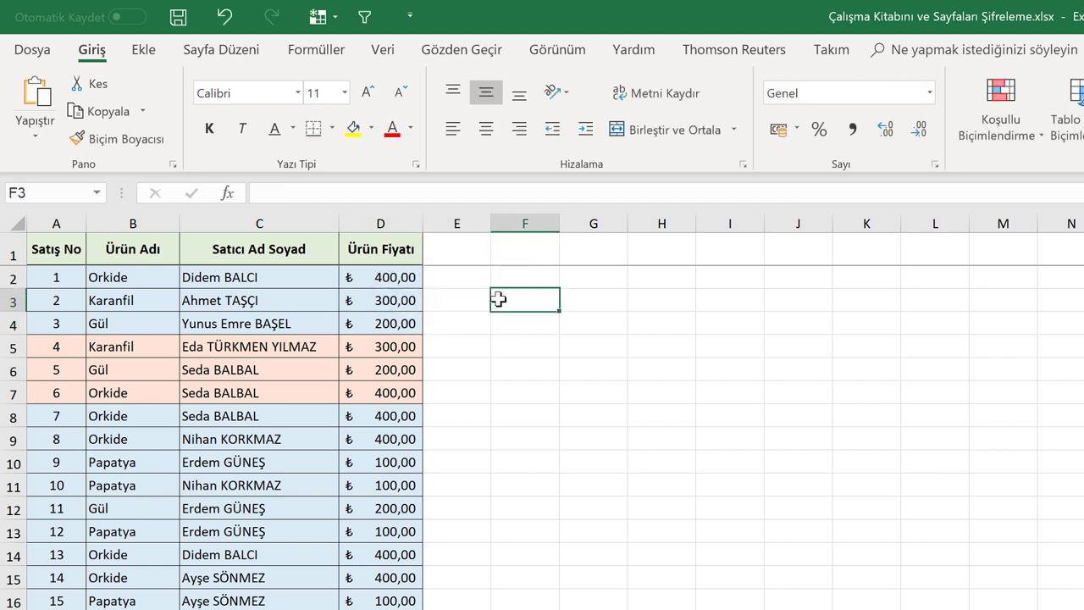